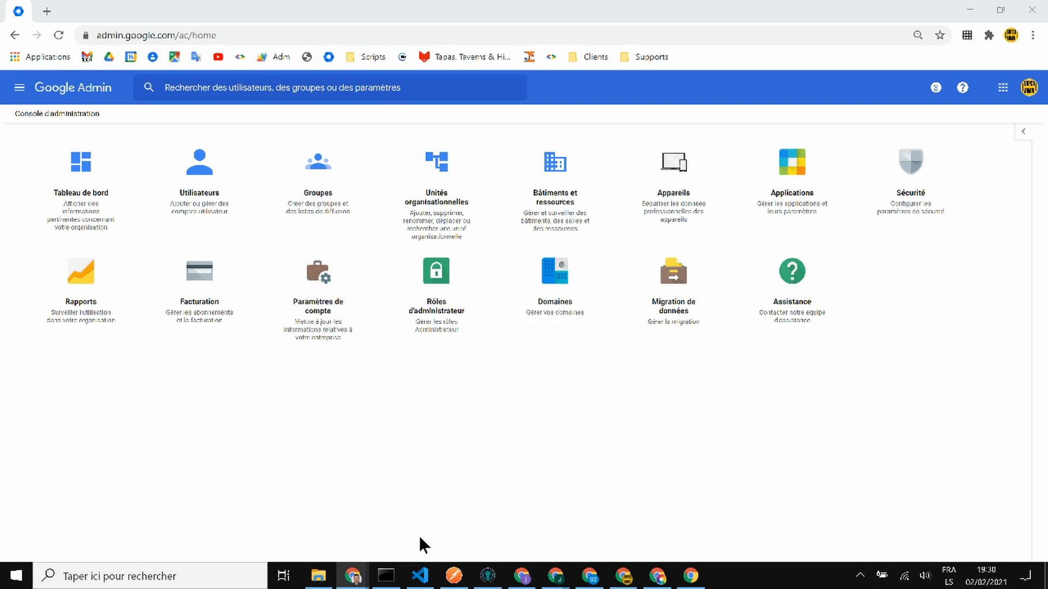
- Open the Rôles d'administrateur page from the Admin console home
click(439, 293)
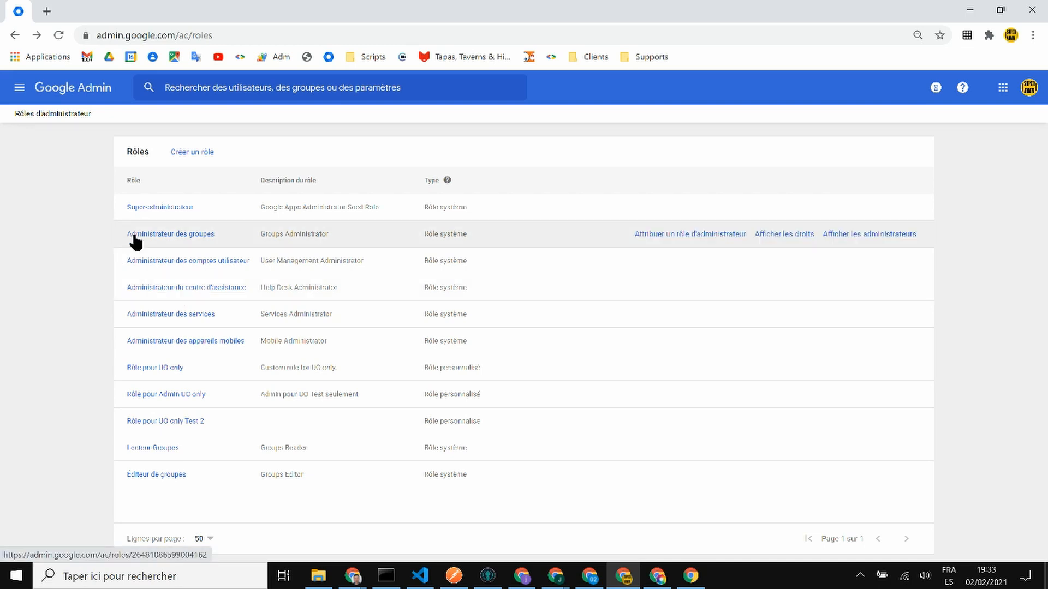
- Check which admins hold the Administrateur des groupes role, then view its privileges
click(136, 235)
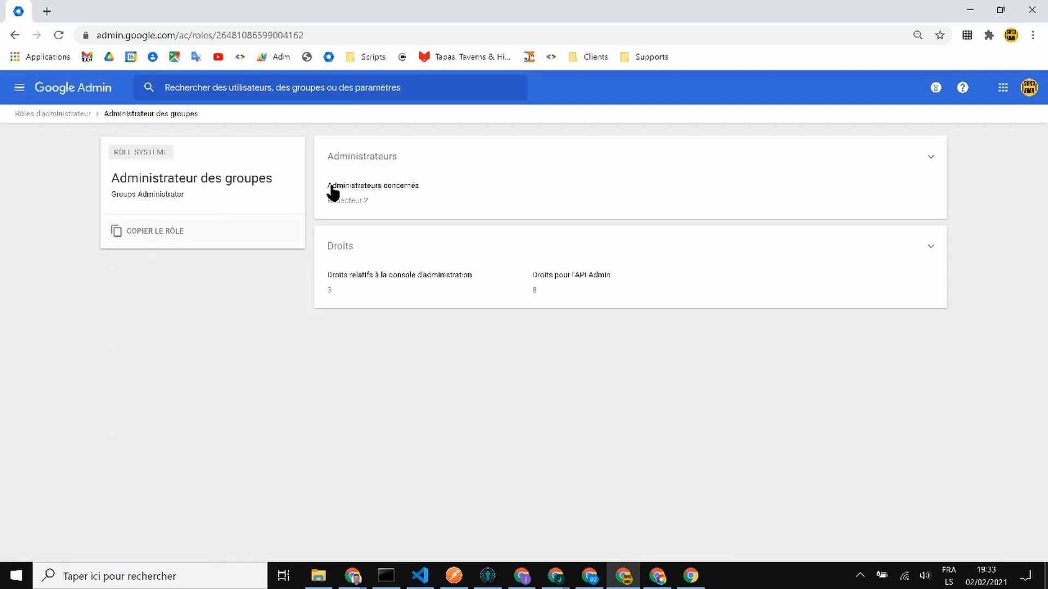
click(910, 170)
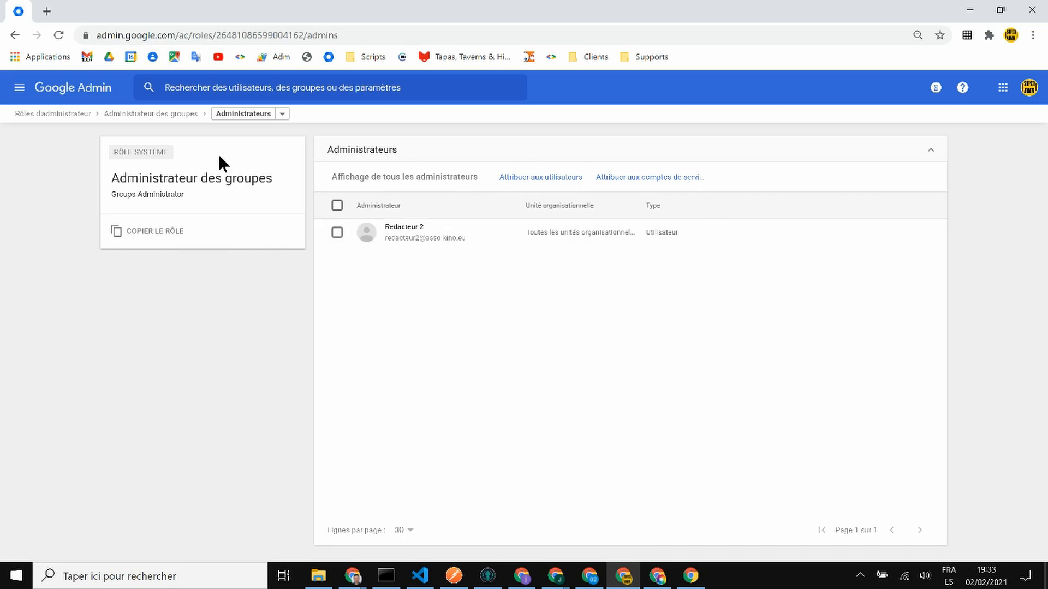
click(15, 34)
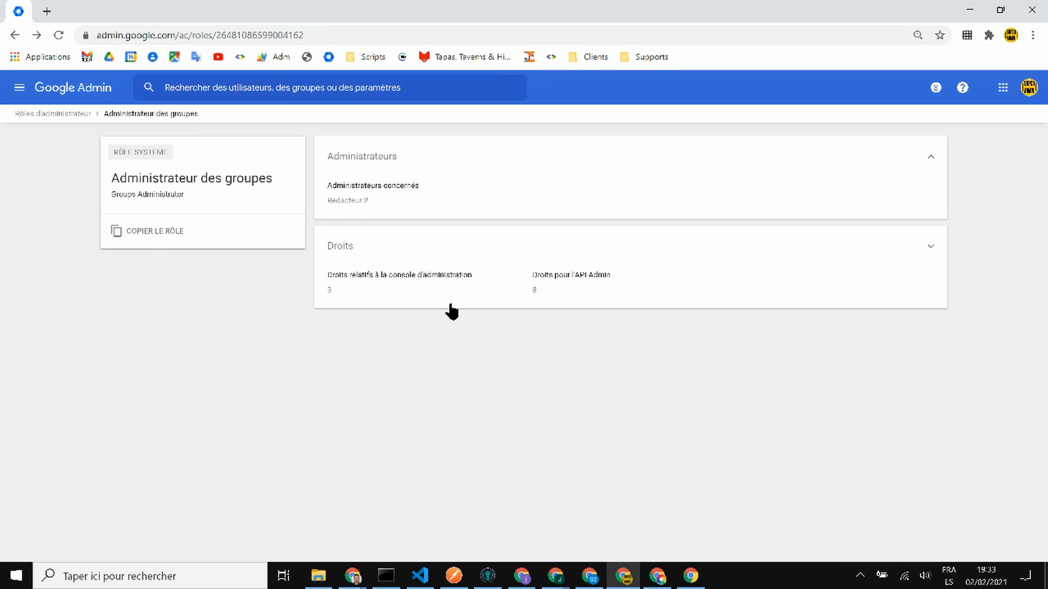
click(555, 192)
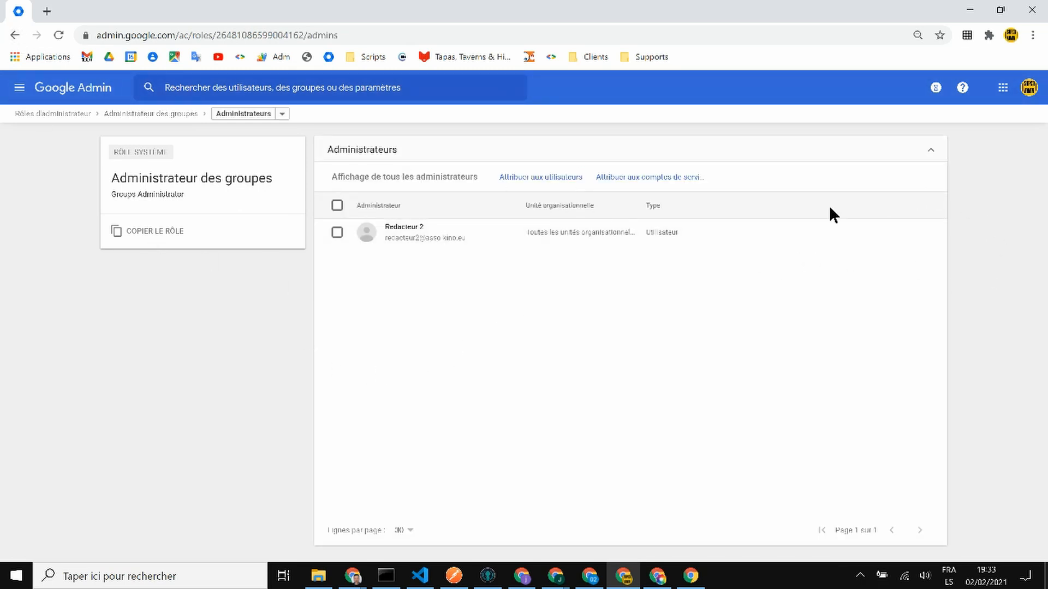
click(15, 36)
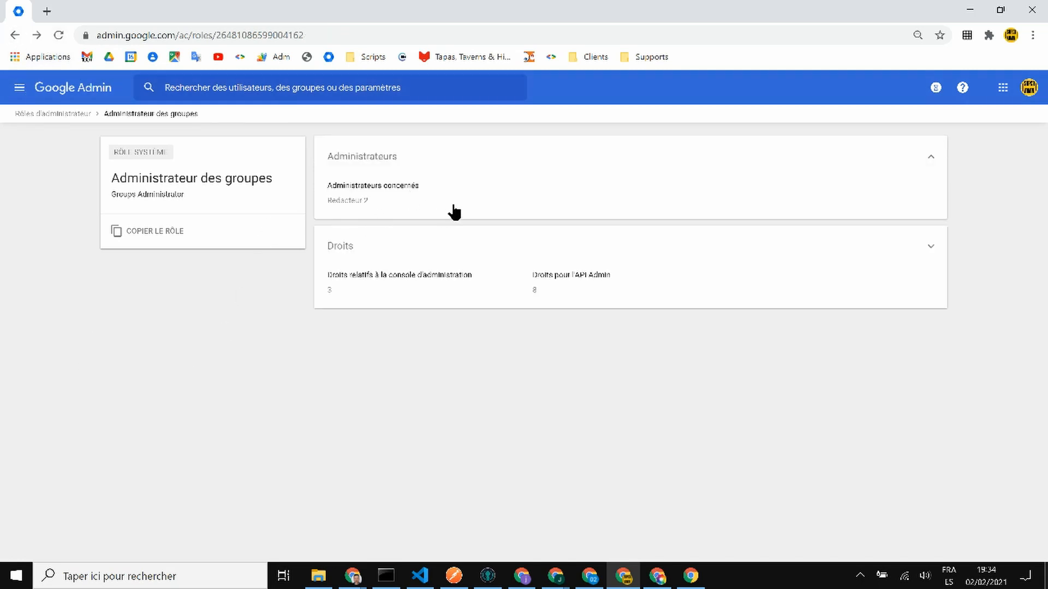
click(675, 199)
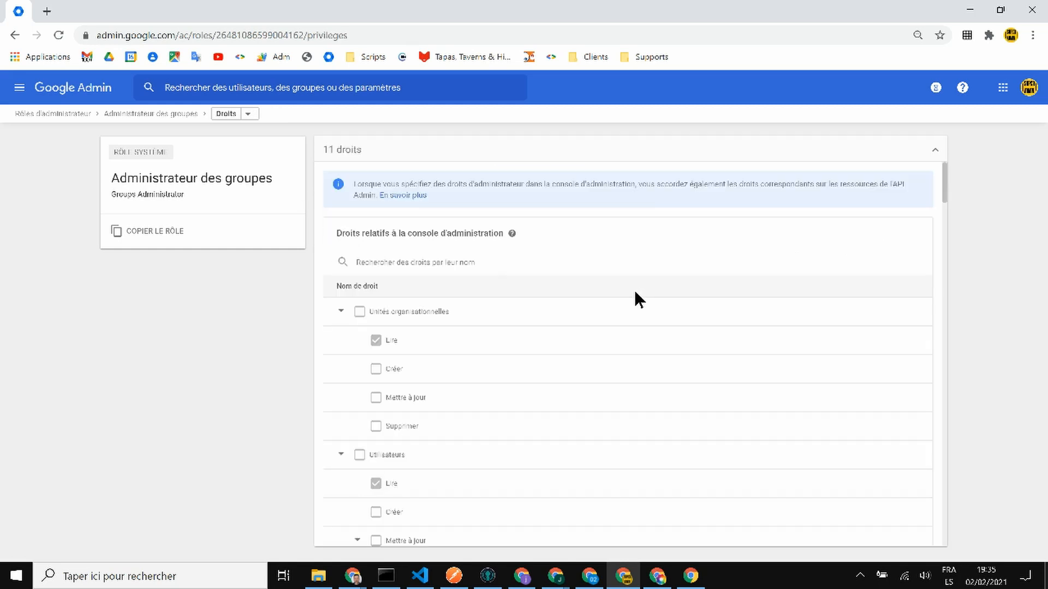
- Review the Administrateur des groupes privileges, collapse Groupes, and go back to Rôles d'administrateur
scroll(475, 314, down, 4)
scroll(474, 308, down, 10)
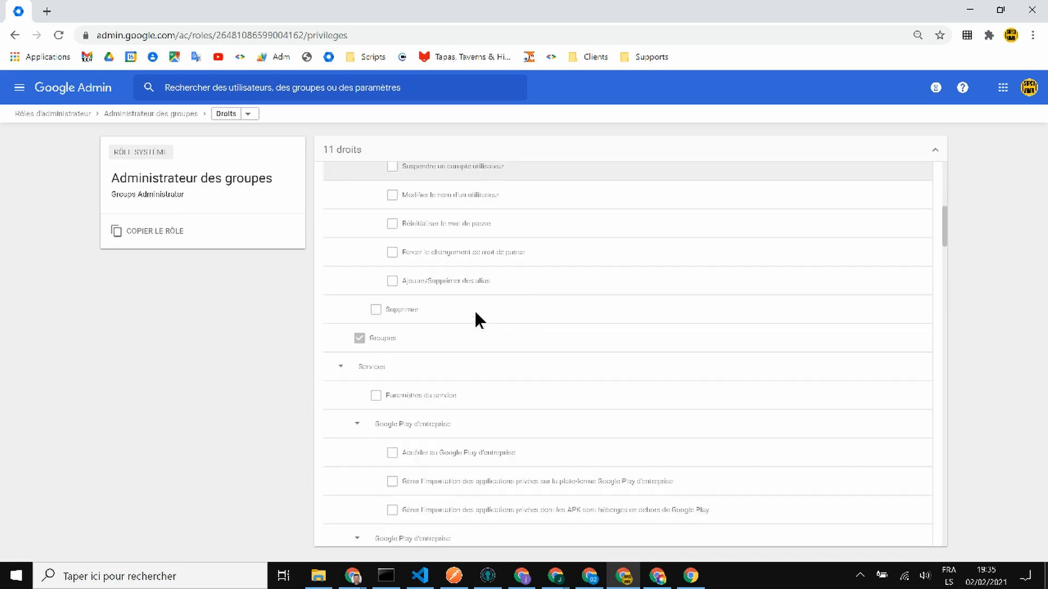
scroll(475, 313, down, 4)
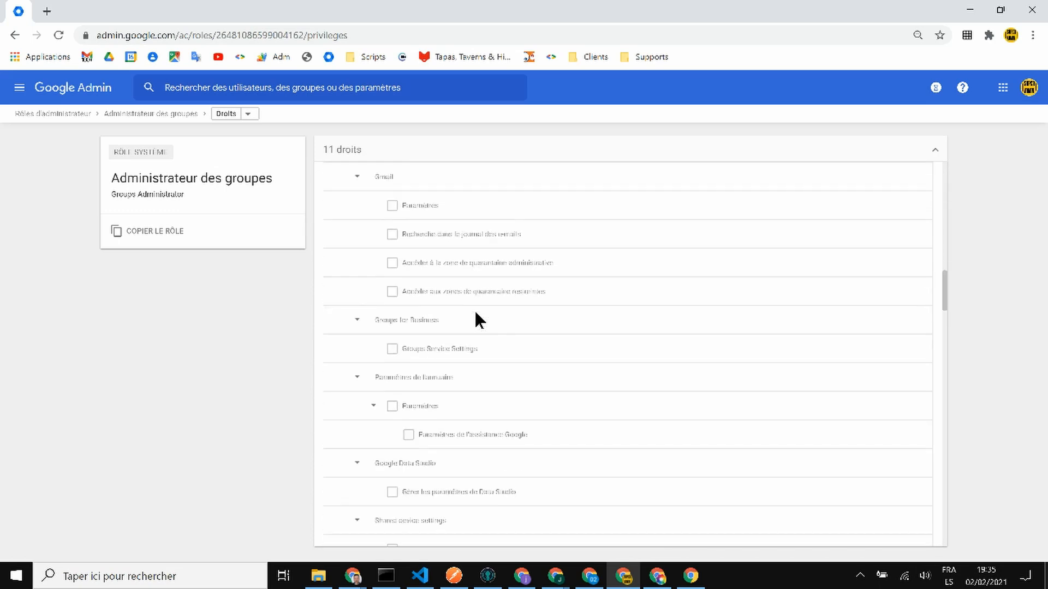
scroll(473, 309, down, 12)
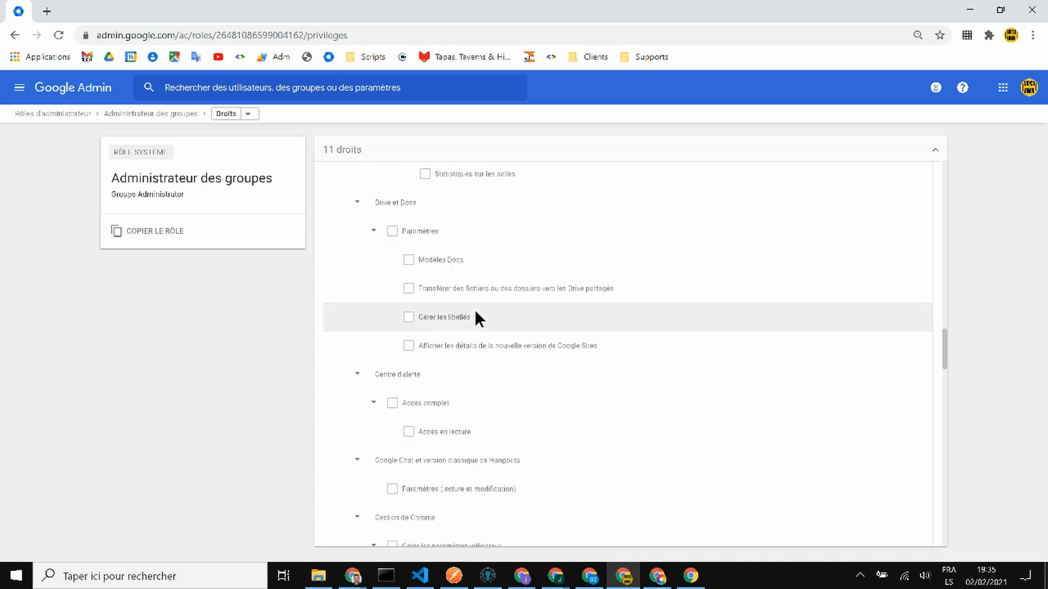
scroll(475, 318, down, 12)
scroll(484, 315, down, 10)
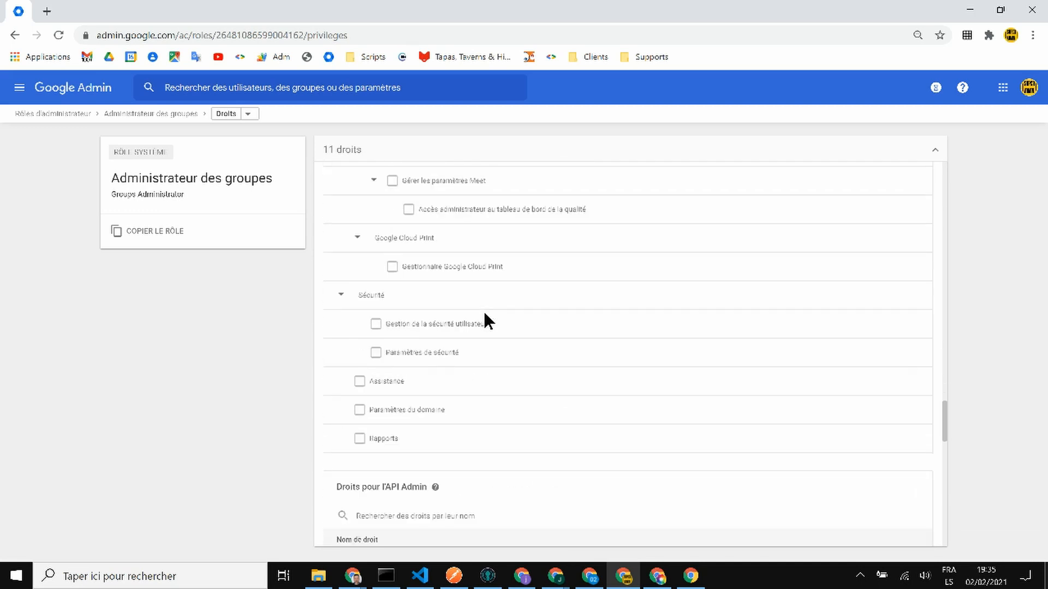
scroll(484, 314, down, 10)
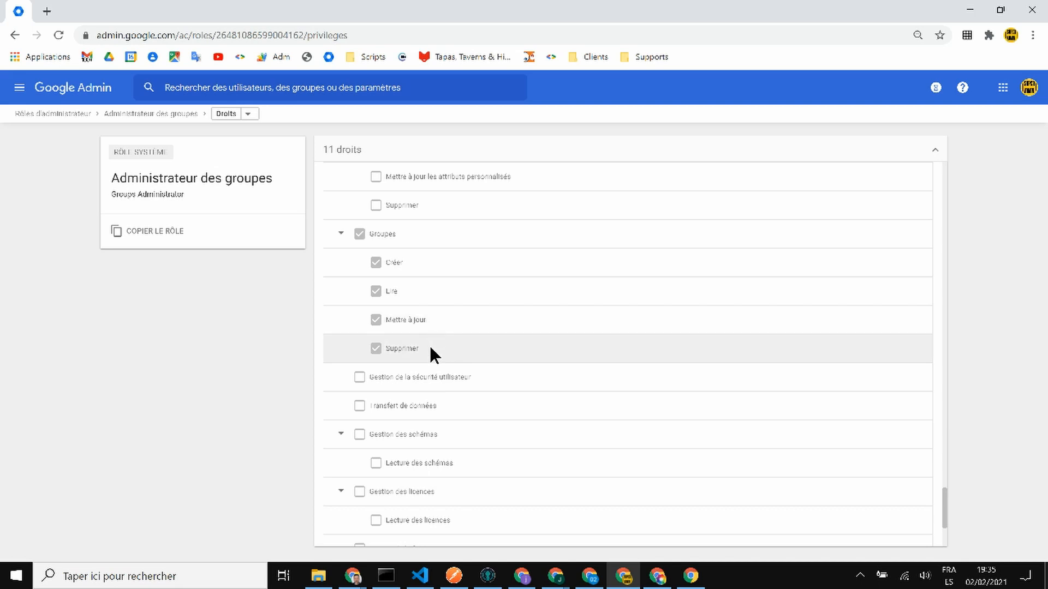
scroll(354, 244, down, 3)
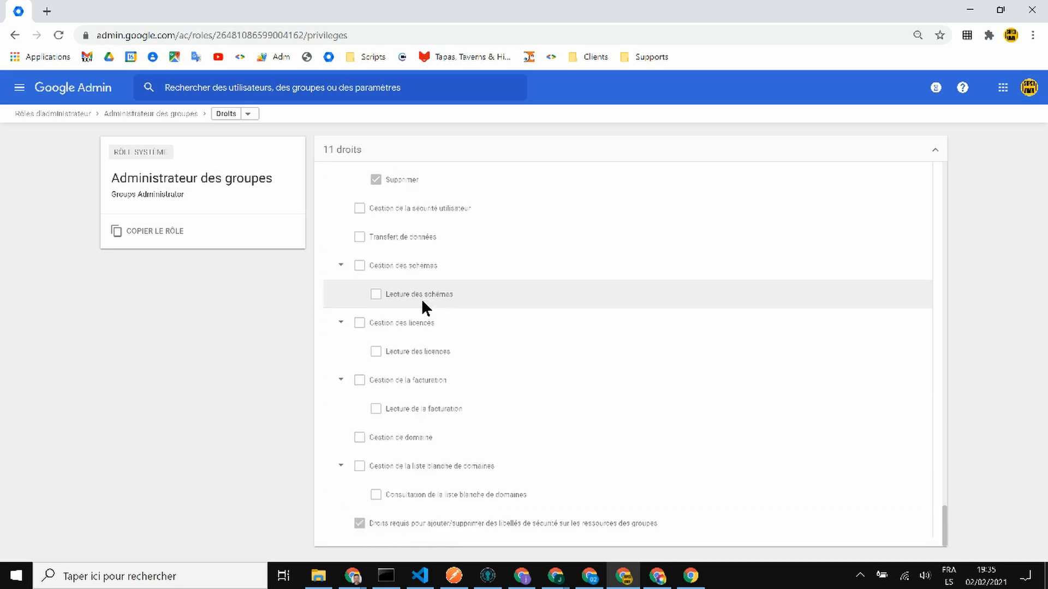
scroll(362, 295, up, 4)
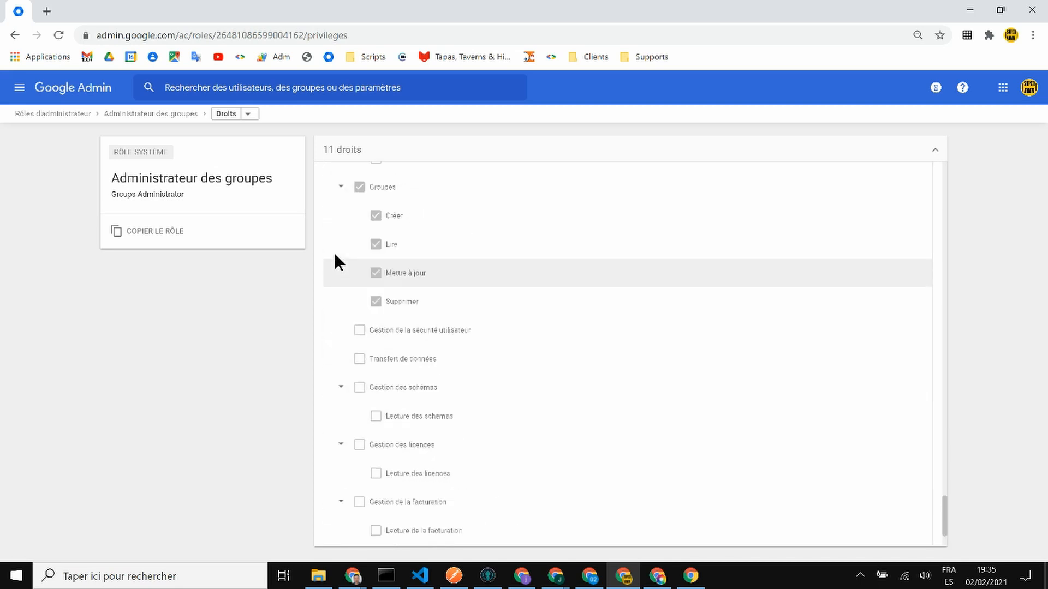
click(341, 271)
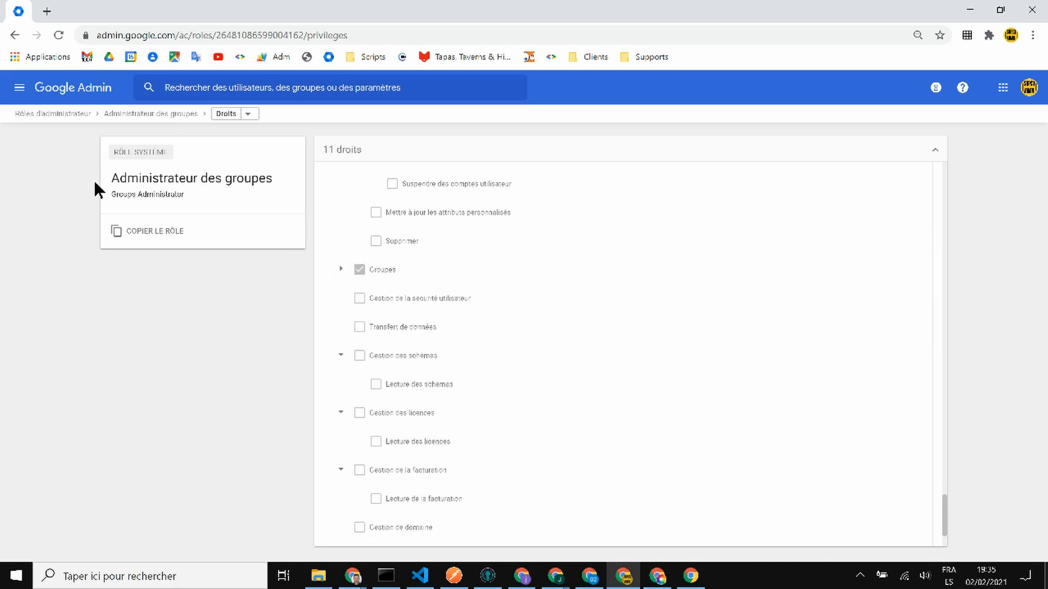
click(26, 113)
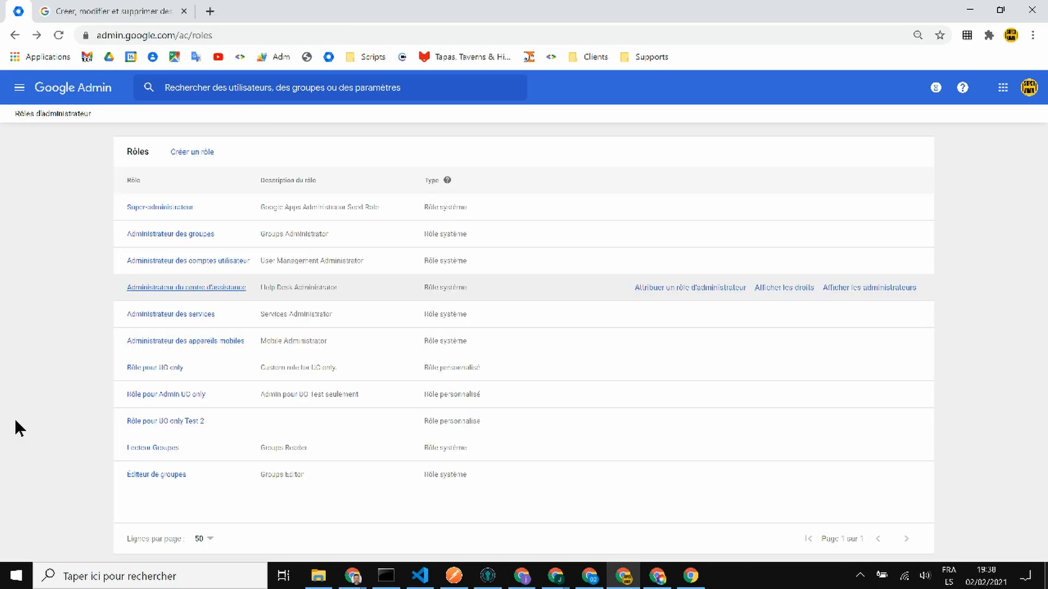
- Search for the user and assign them the Administrateur du centre d'assistance role
click(143, 287)
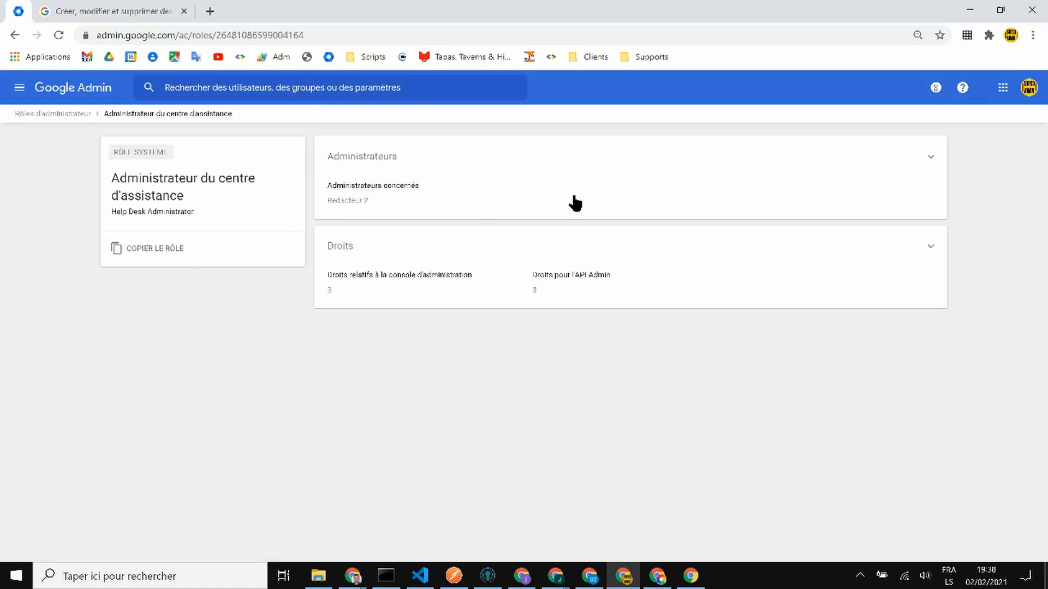
click(606, 196)
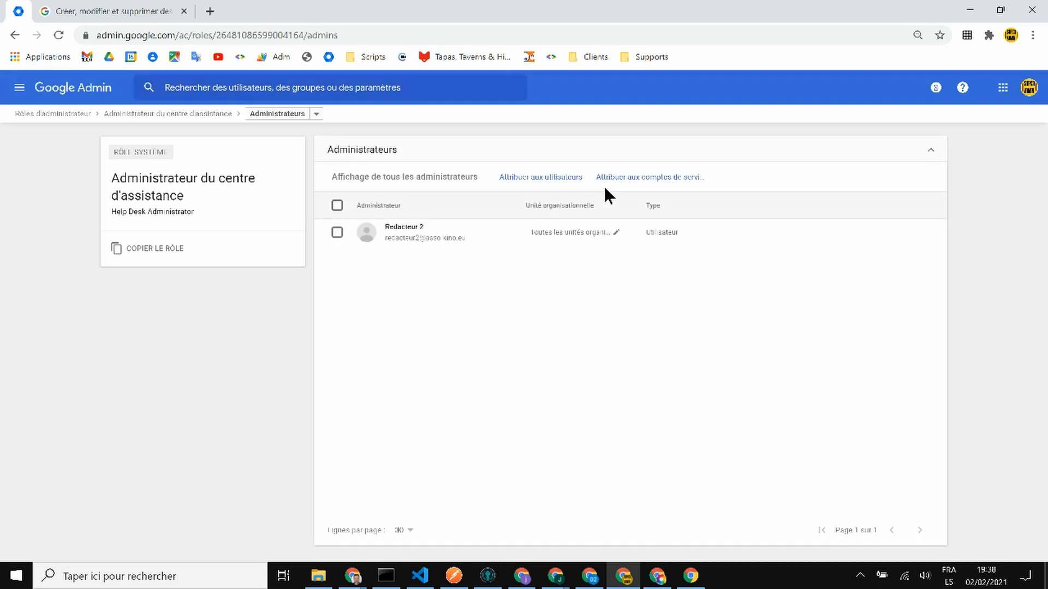
click(603, 184)
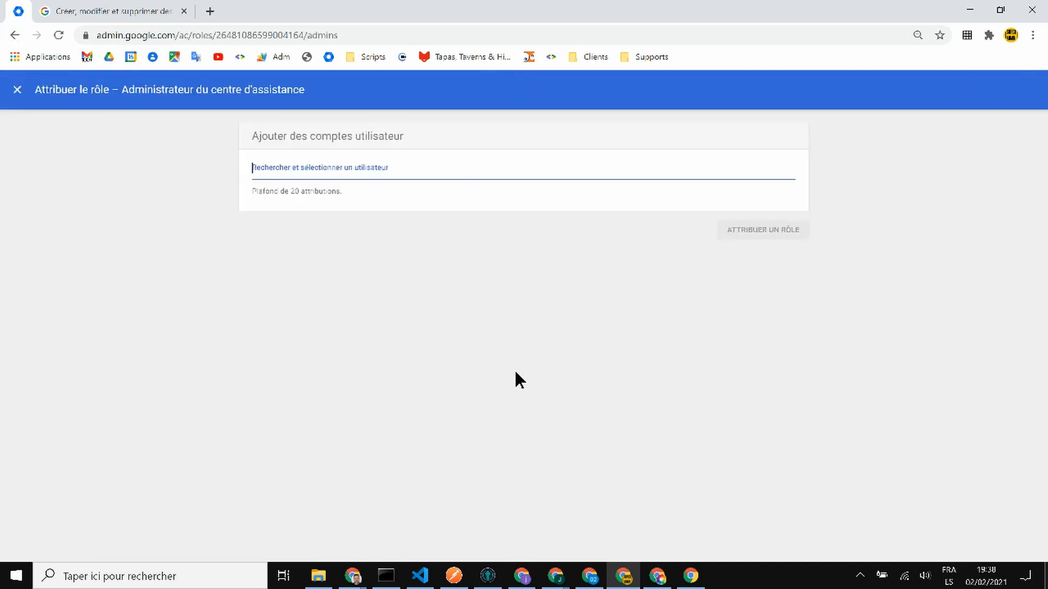
text(jeremi)
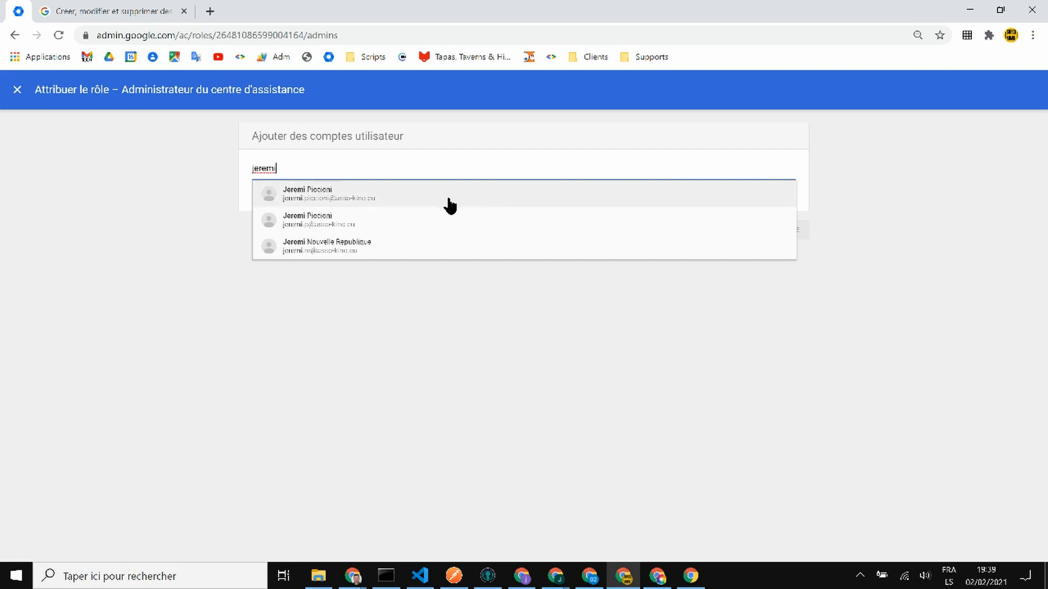
click(432, 220)
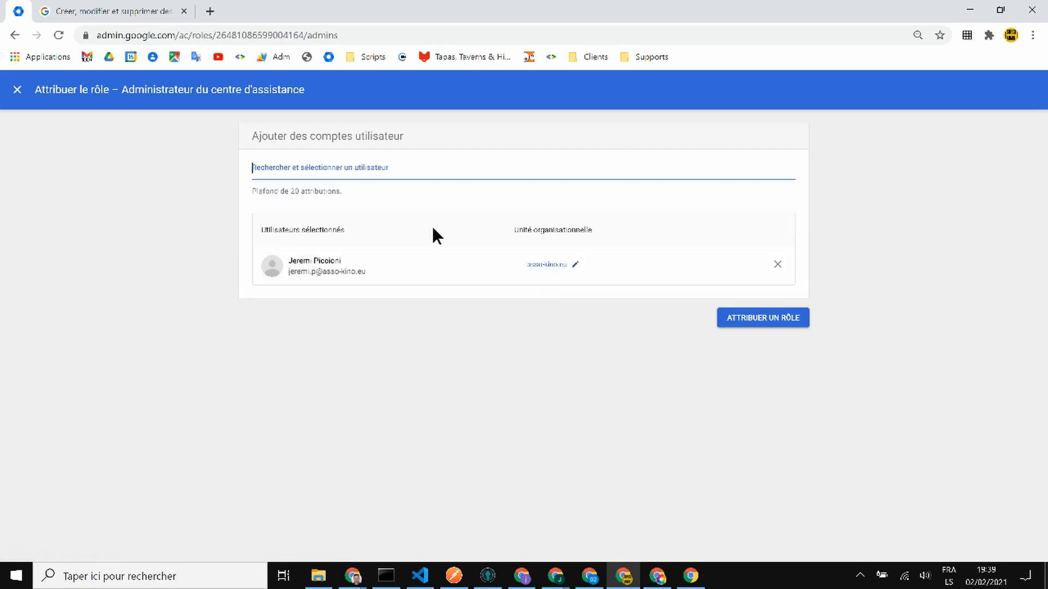
click(761, 327)
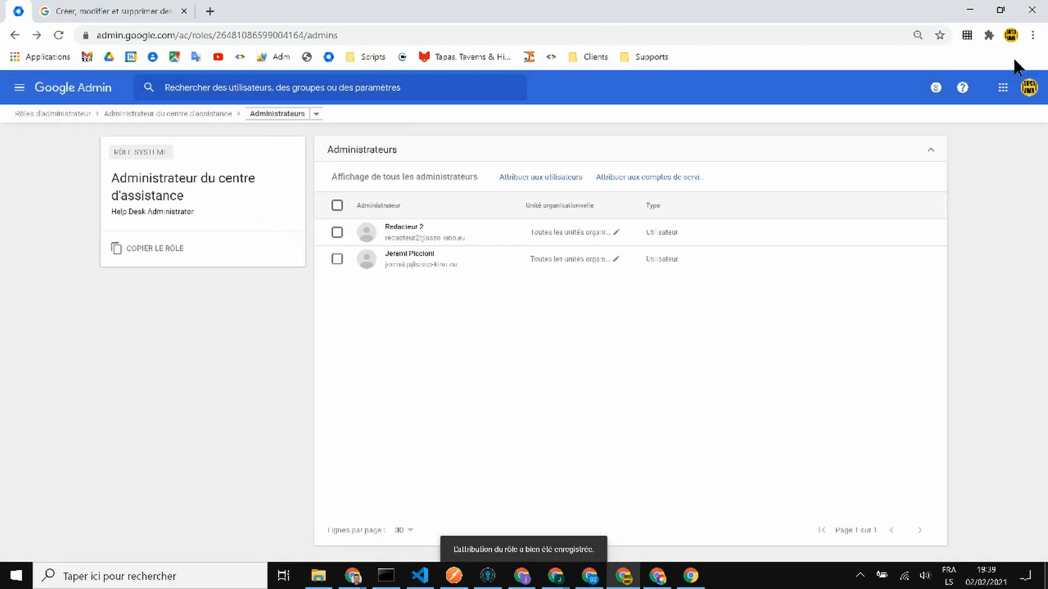
click(1032, 35)
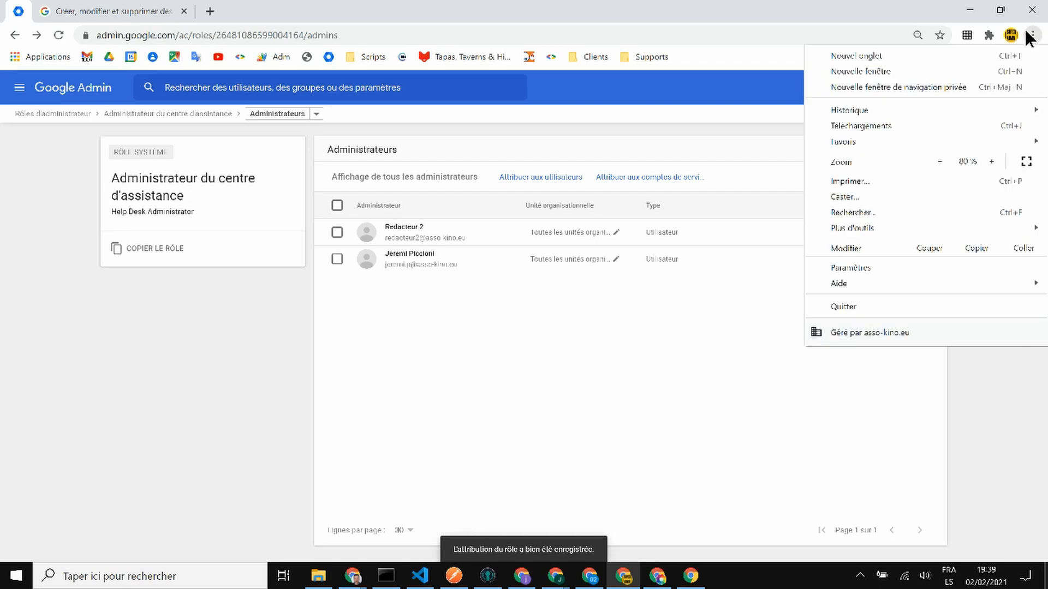
- Open a private window and search Google for Gmail, accepting cookies
click(945, 90)
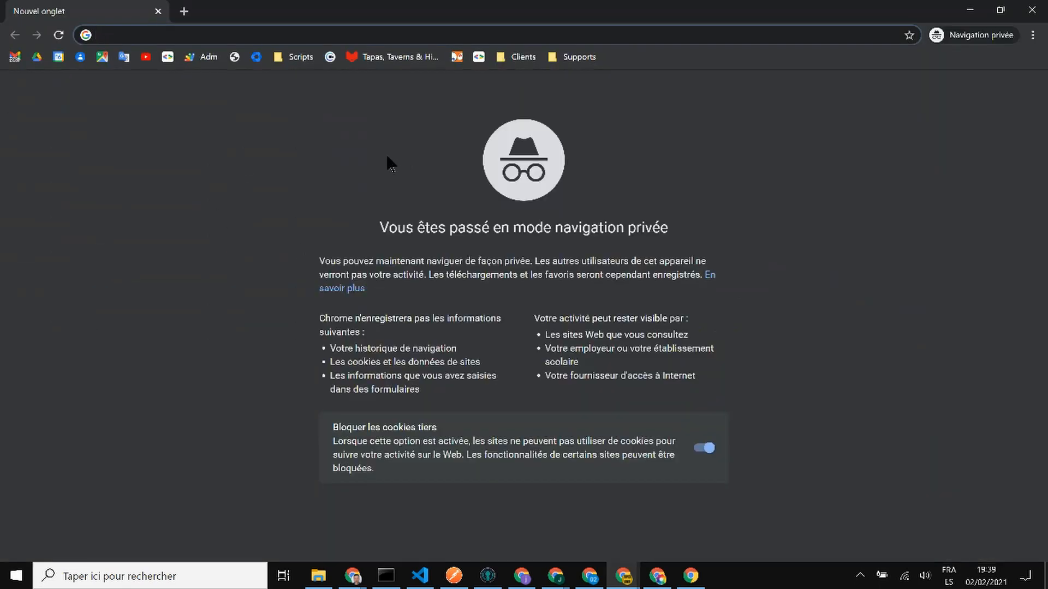
text(gmail+)
key(Return)
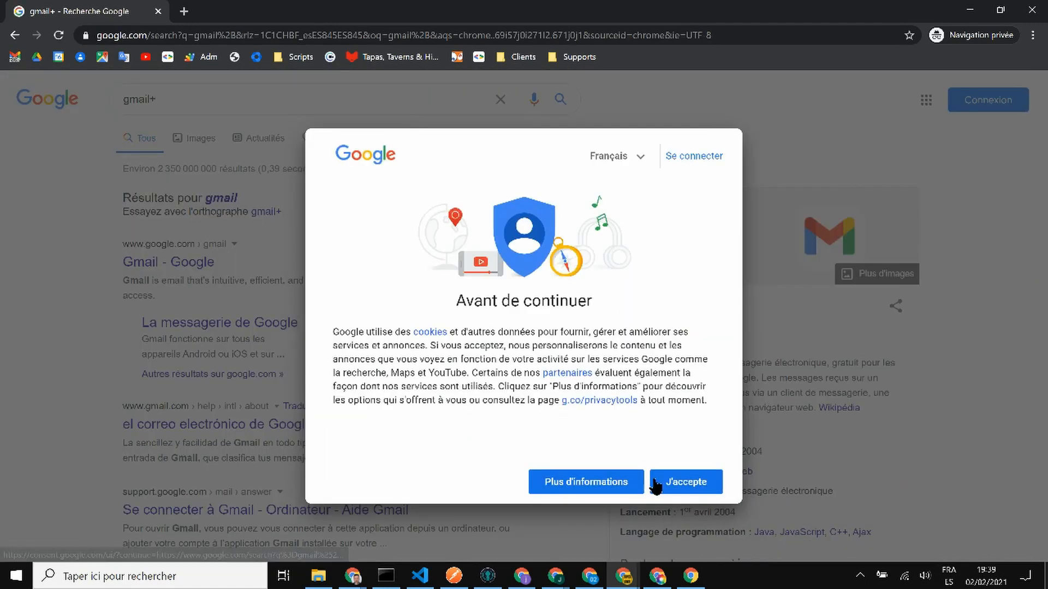
click(655, 483)
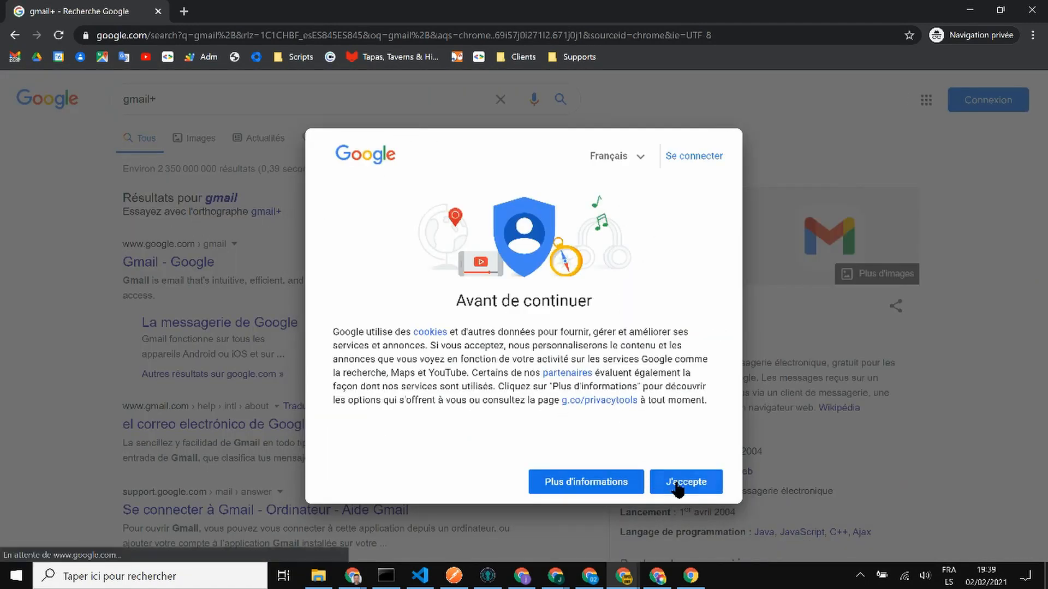
click(223, 199)
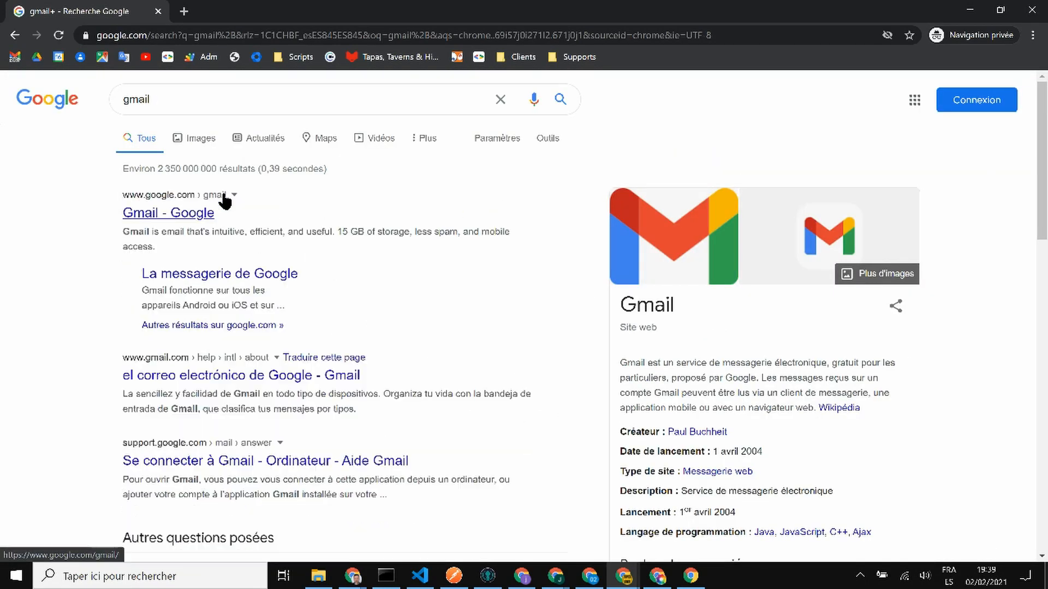
click(188, 213)
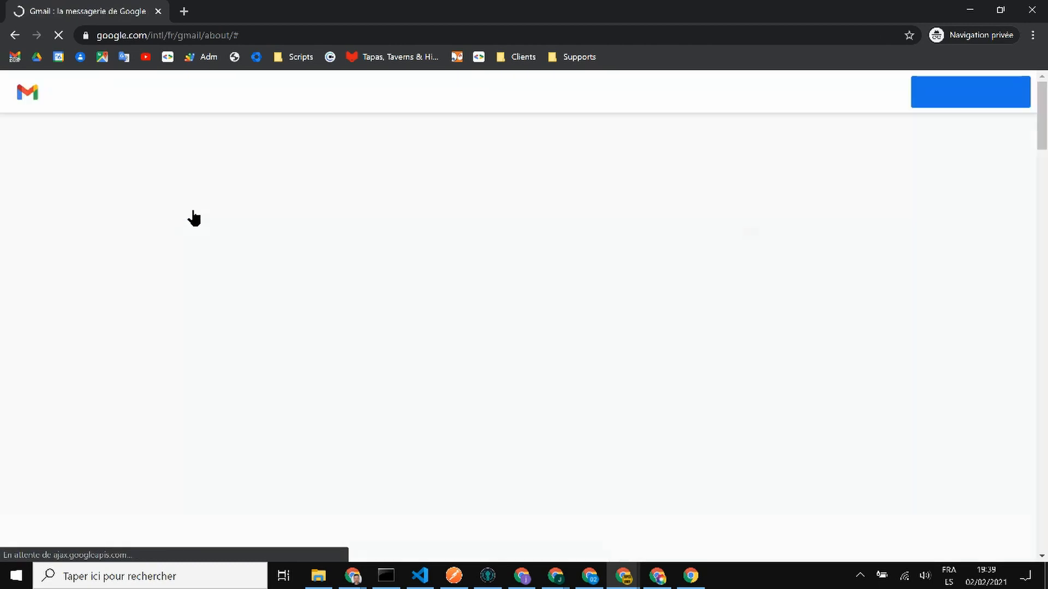
- Sign in to Gmail as the newly assigned user with the saved e-mail and password
click(851, 109)
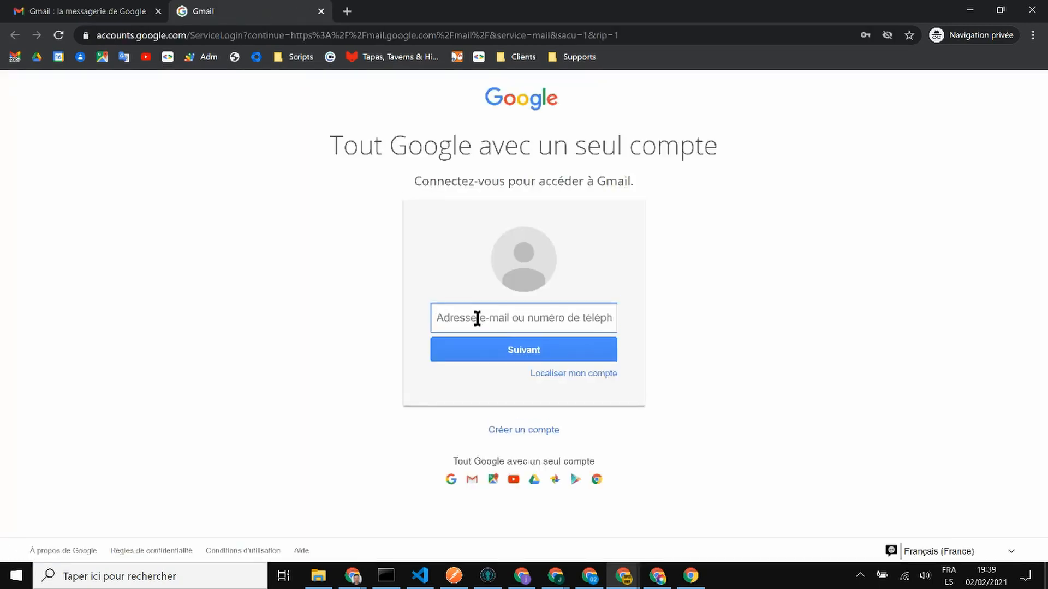
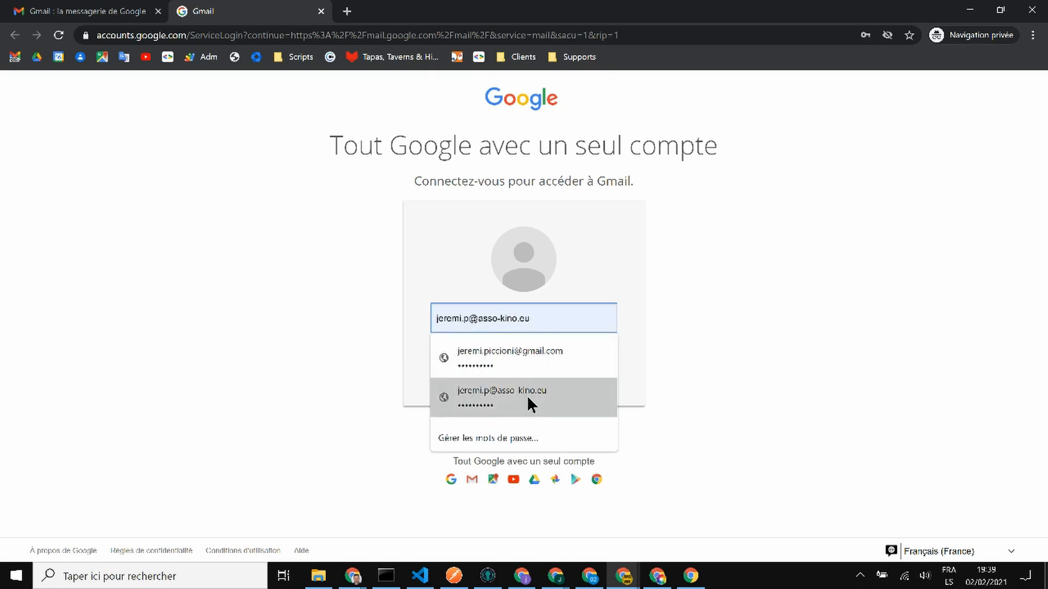
click(526, 395)
click(562, 354)
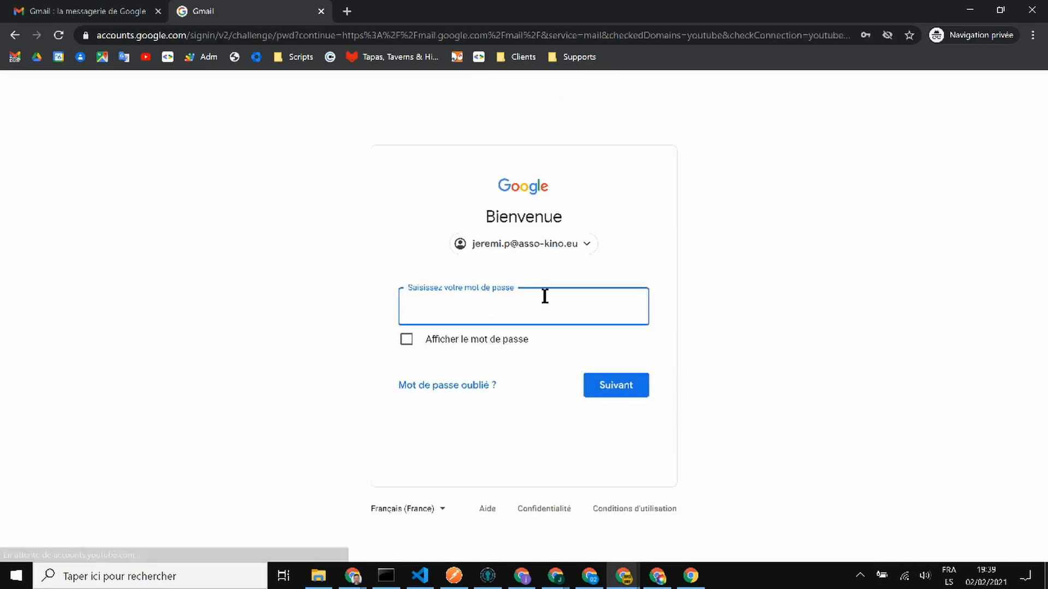
click(545, 296)
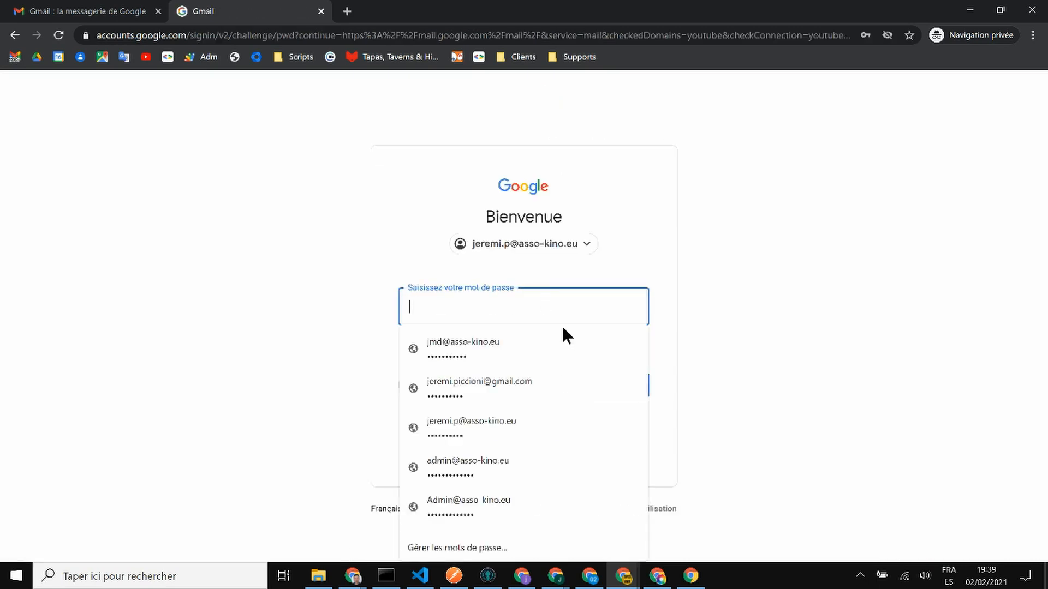
click(560, 430)
click(636, 385)
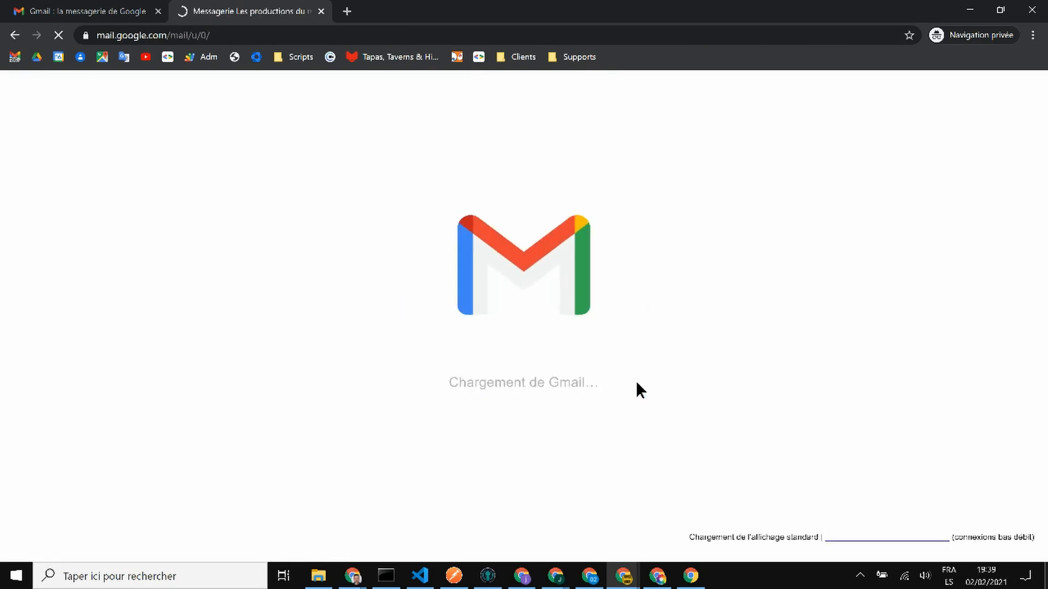
- Close the extra Gmail tab and launch Admin from the Google apps grid
click(158, 11)
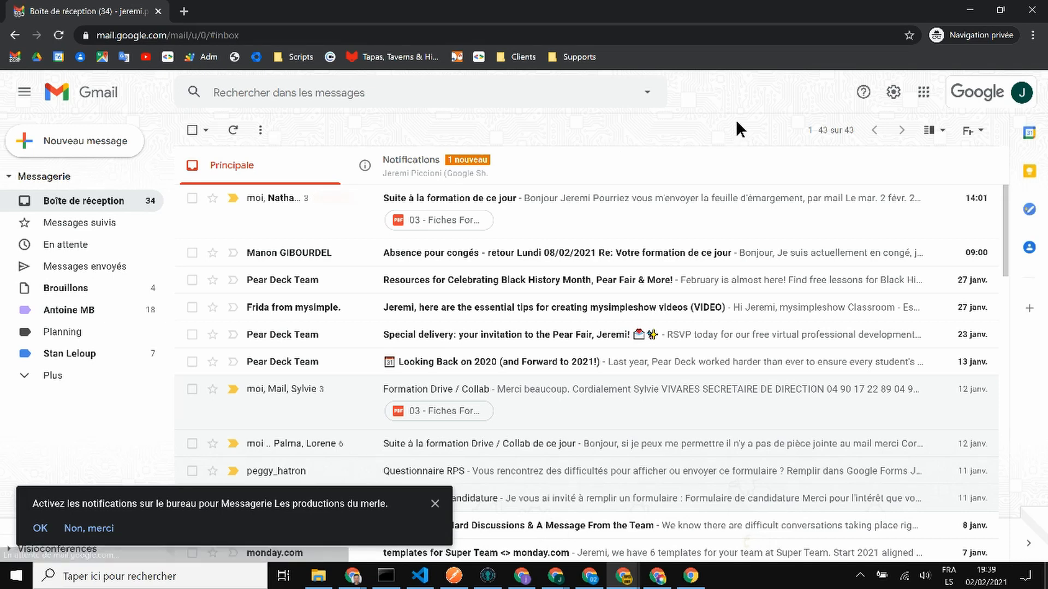
click(923, 92)
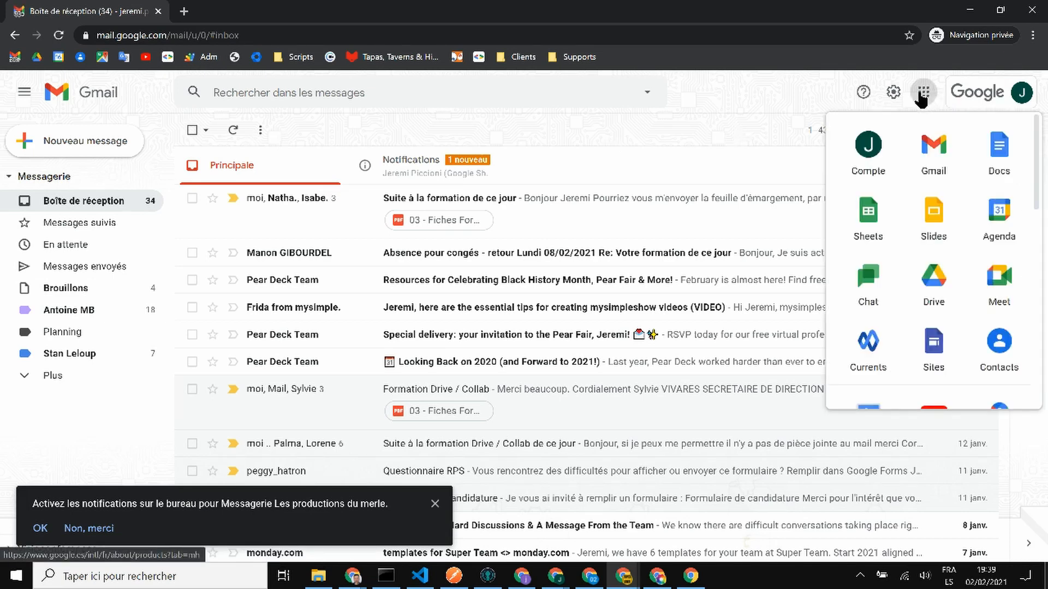
scroll(937, 203, down, 6)
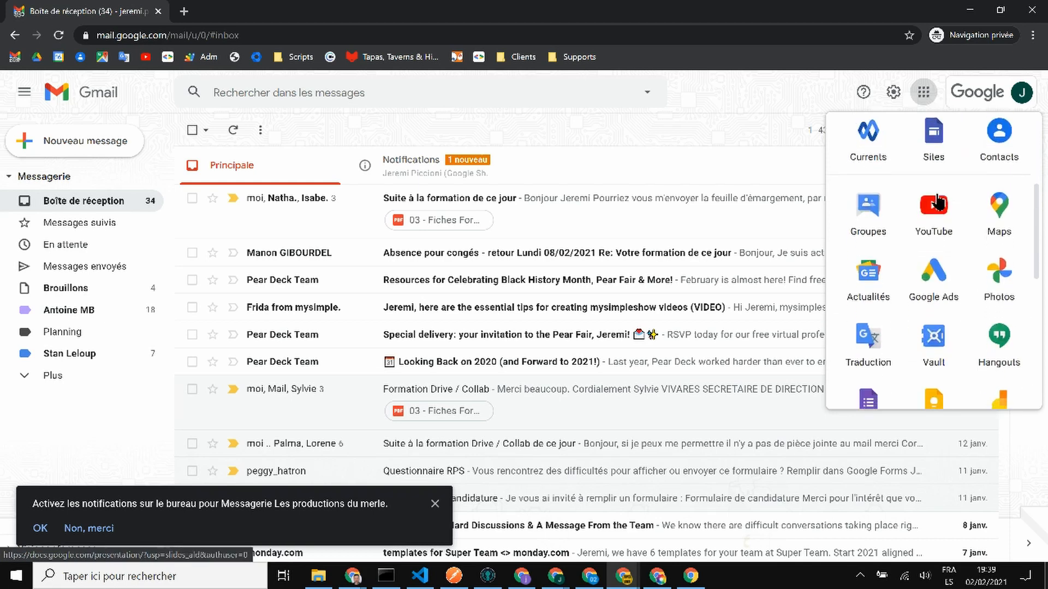
scroll(933, 270, down, 2)
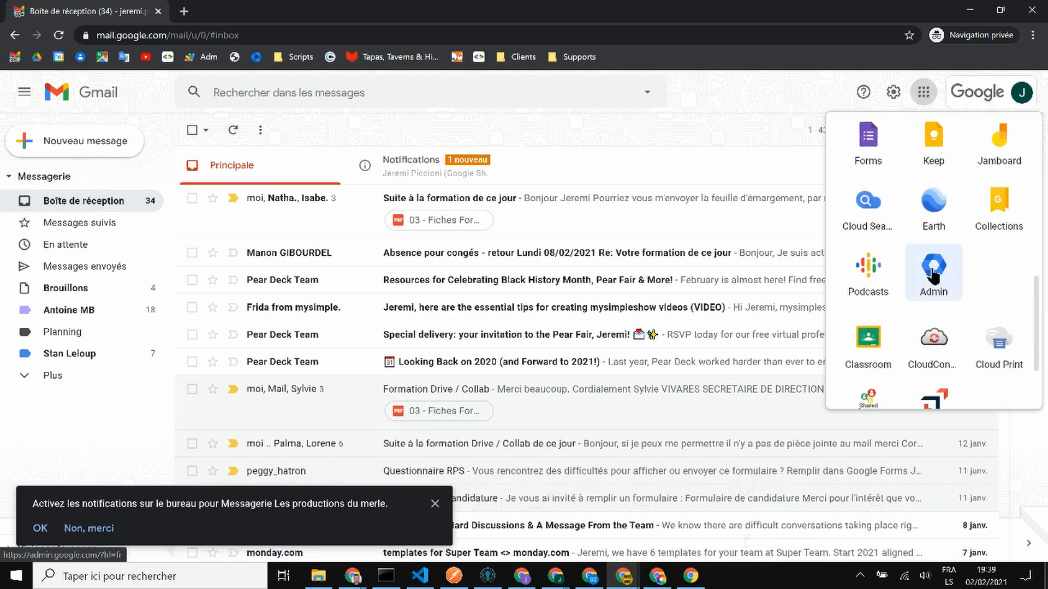
click(933, 273)
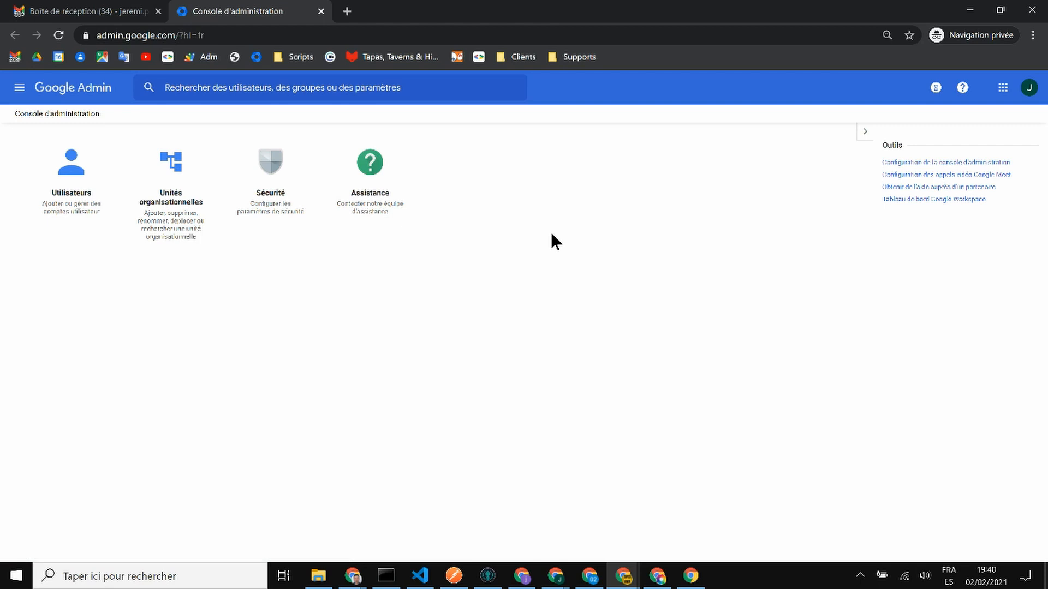
click(175, 163)
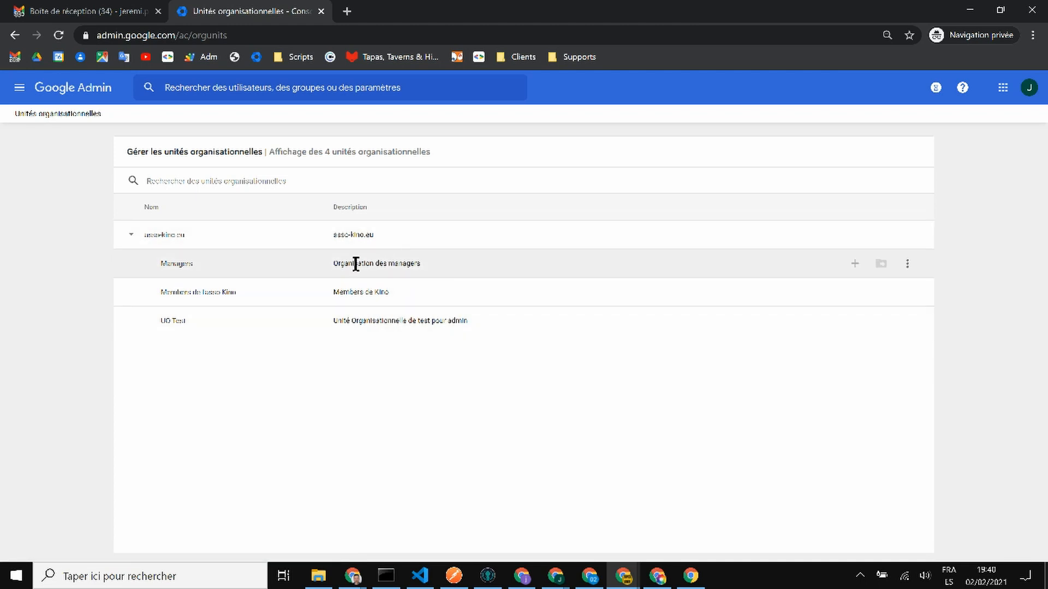
double_click(199, 264)
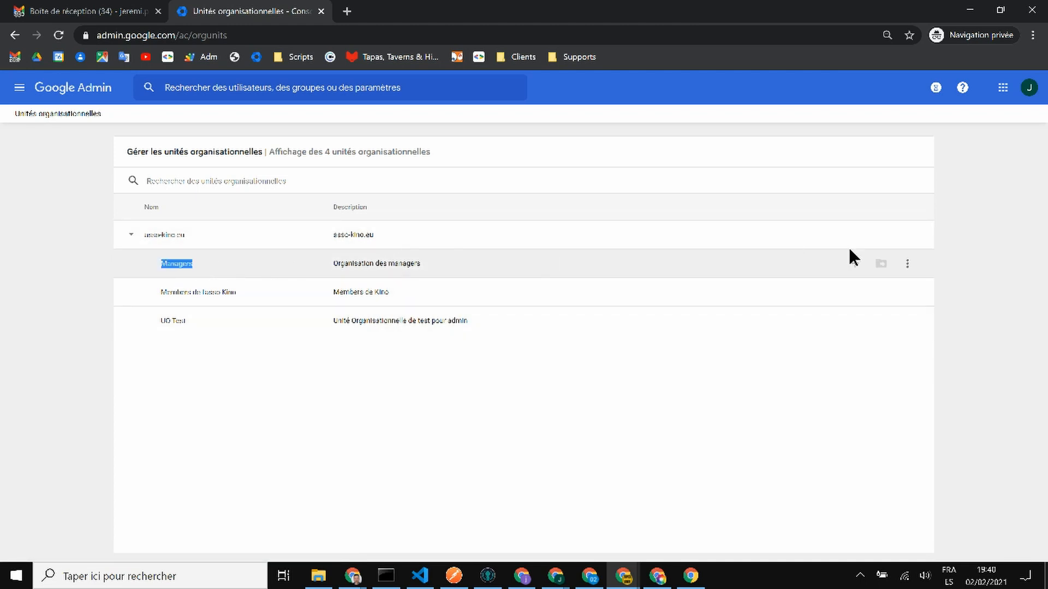
click(907, 263)
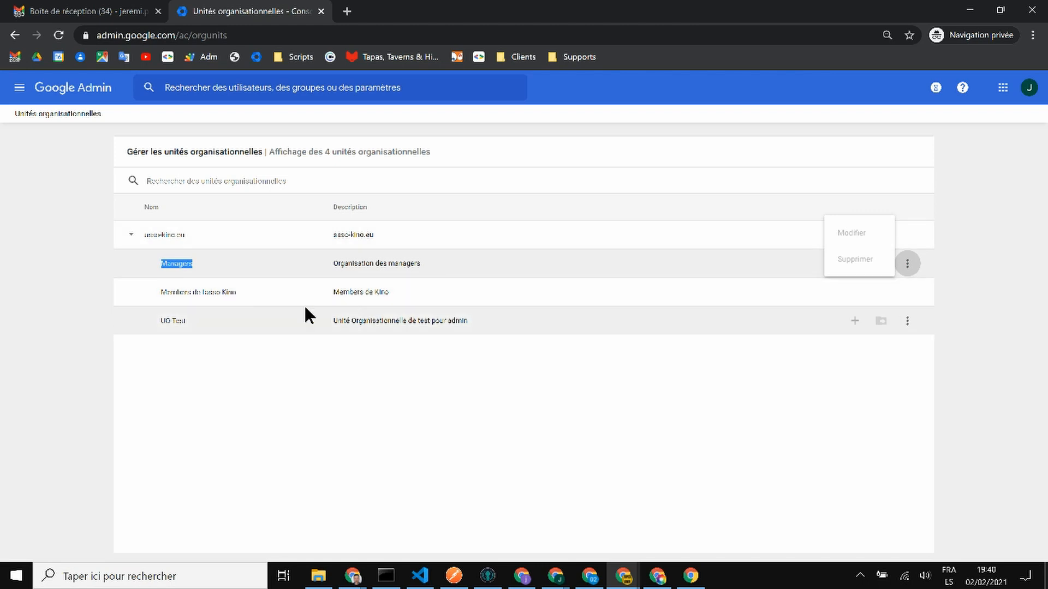
click(77, 90)
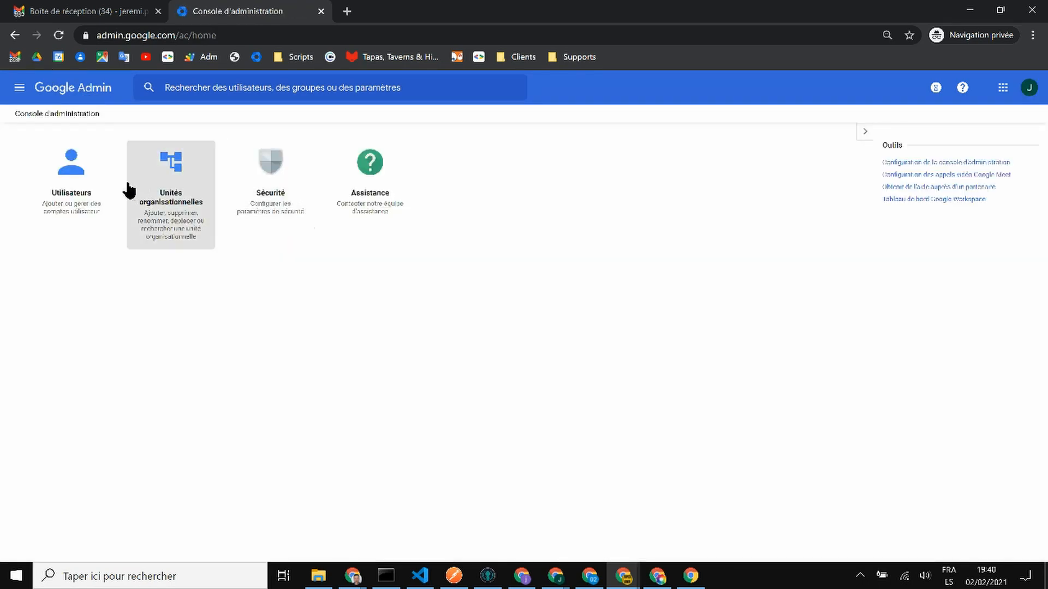
click(57, 189)
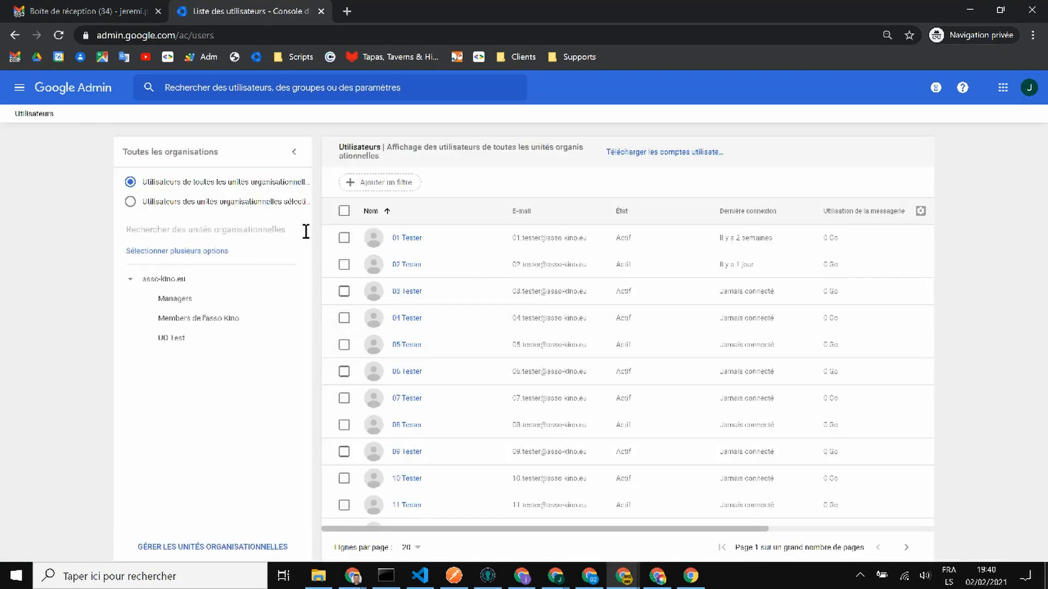
click(344, 239)
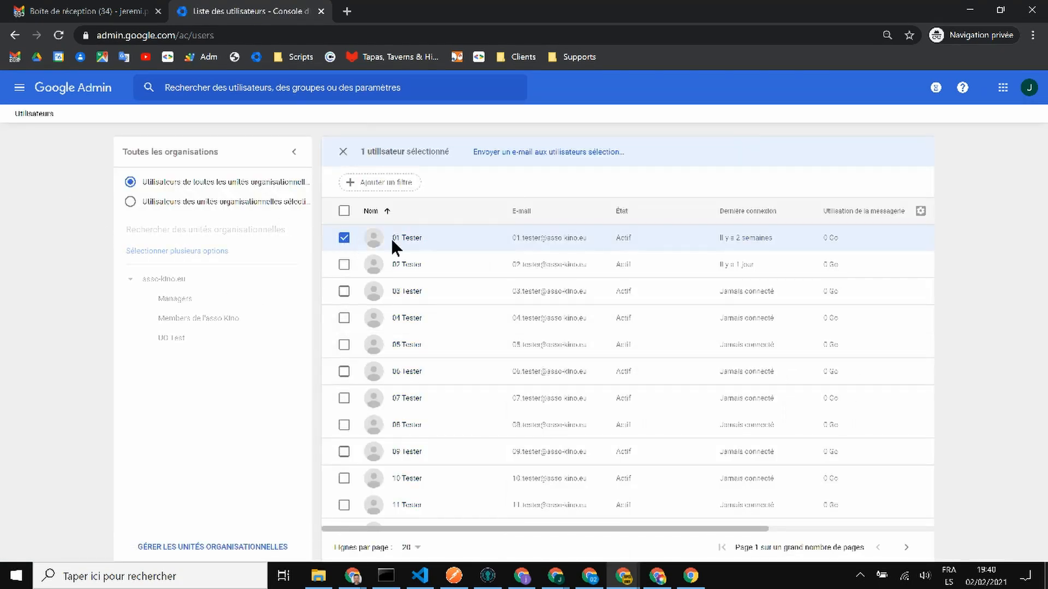
click(344, 239)
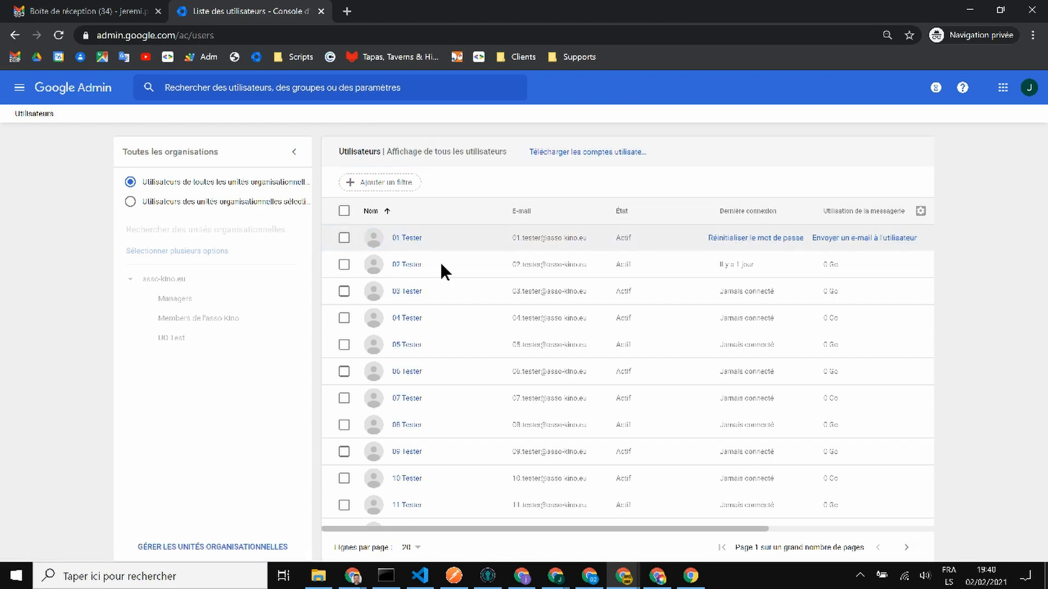
click(755, 238)
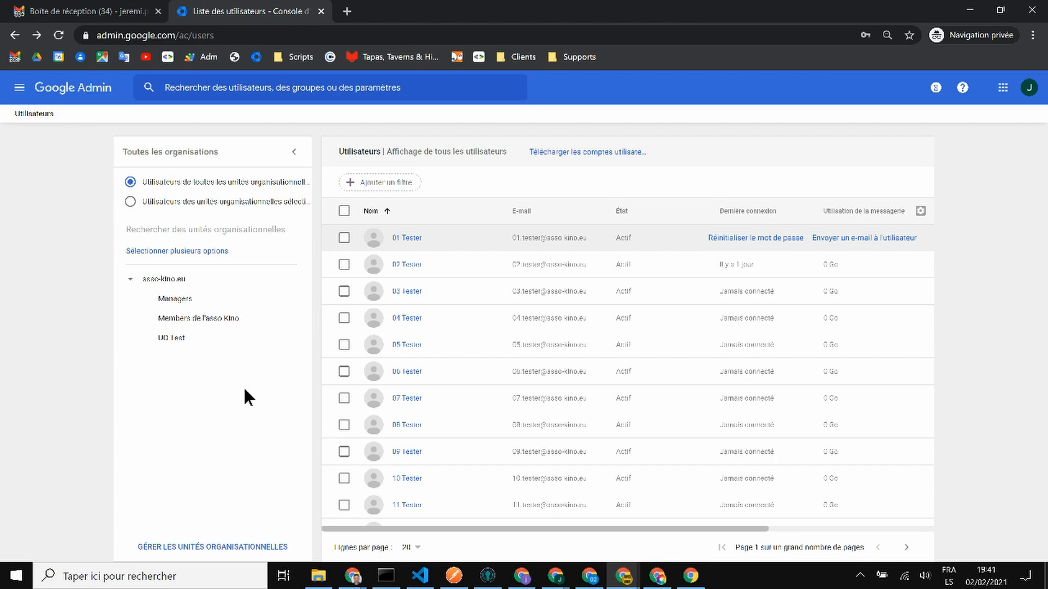
click(744, 240)
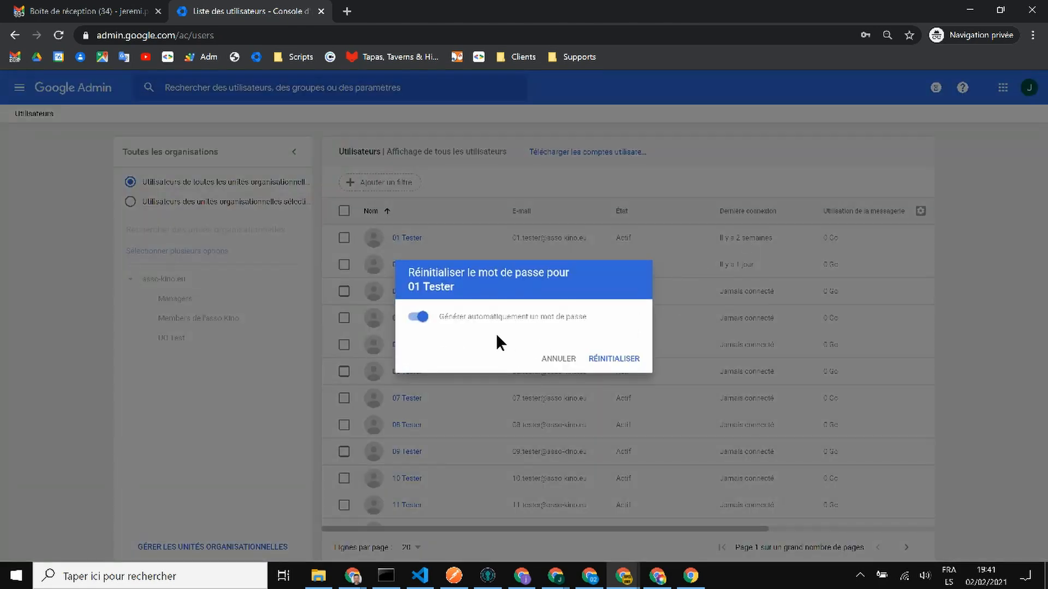
click(420, 316)
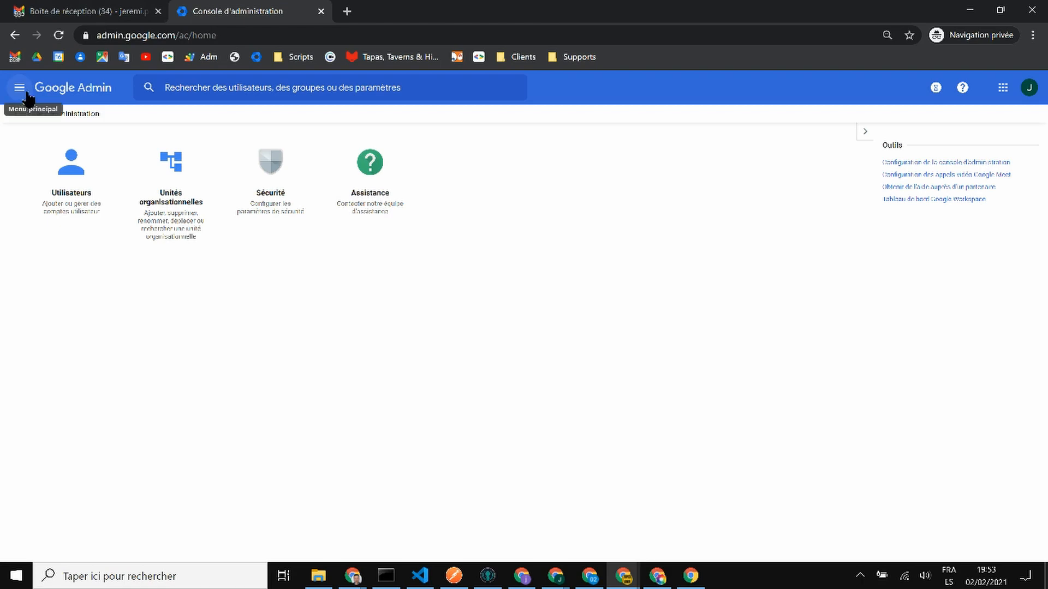
- Return to the admin console home, then close the private browsing window
click(92, 89)
click(103, 91)
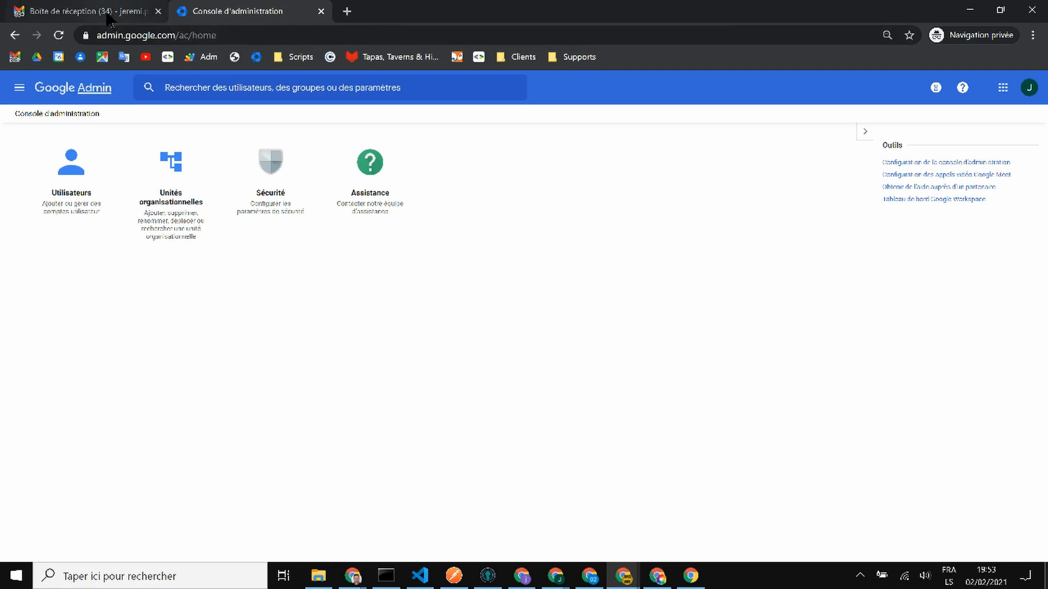
click(1030, 10)
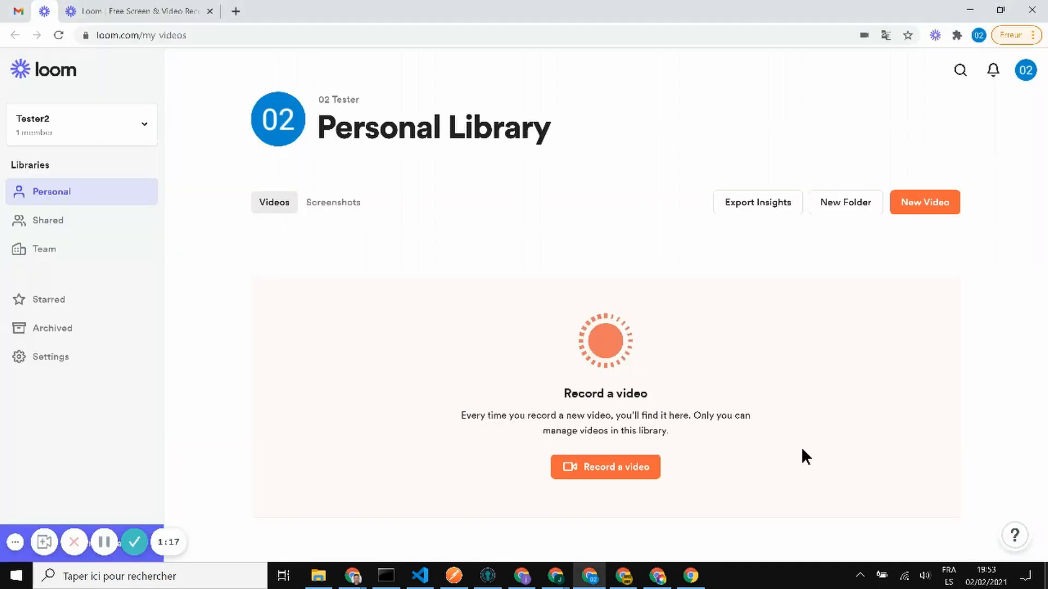
- Bring the main Chrome window forward and open Rôles d'administrateur from the Admin home
click(622, 580)
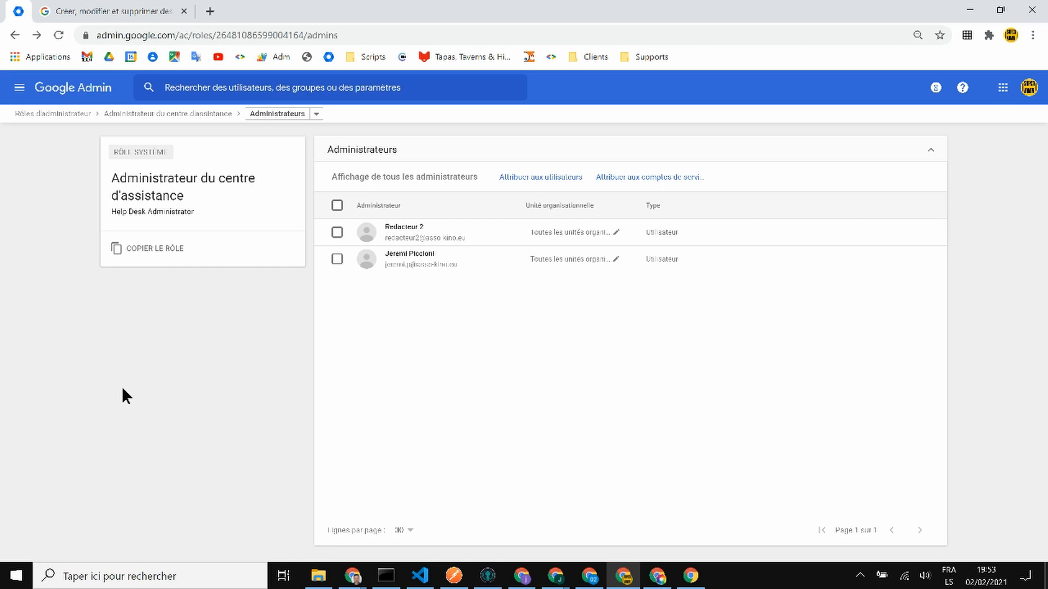
click(100, 89)
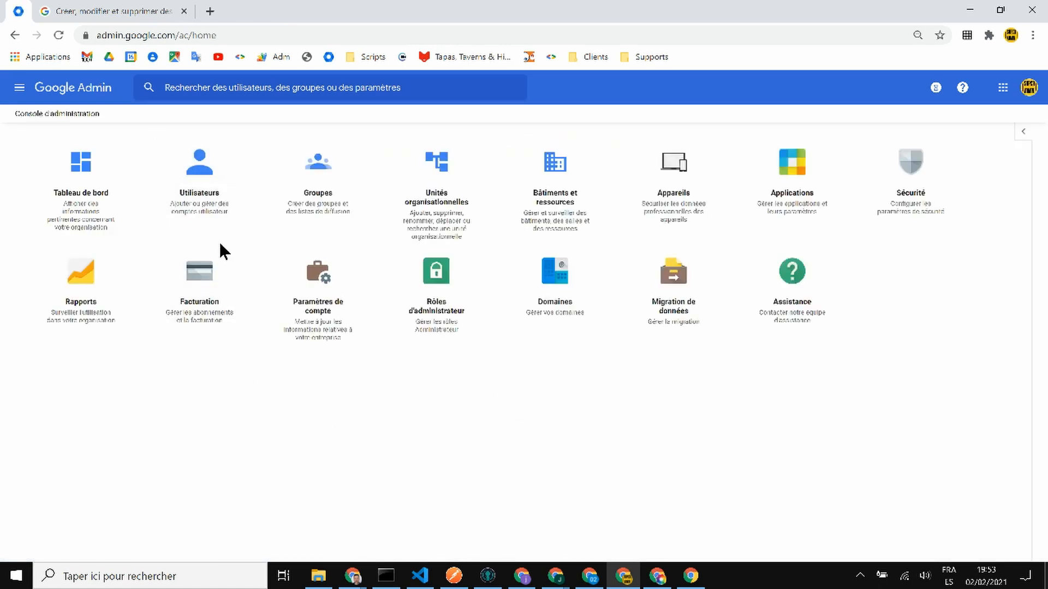
click(456, 288)
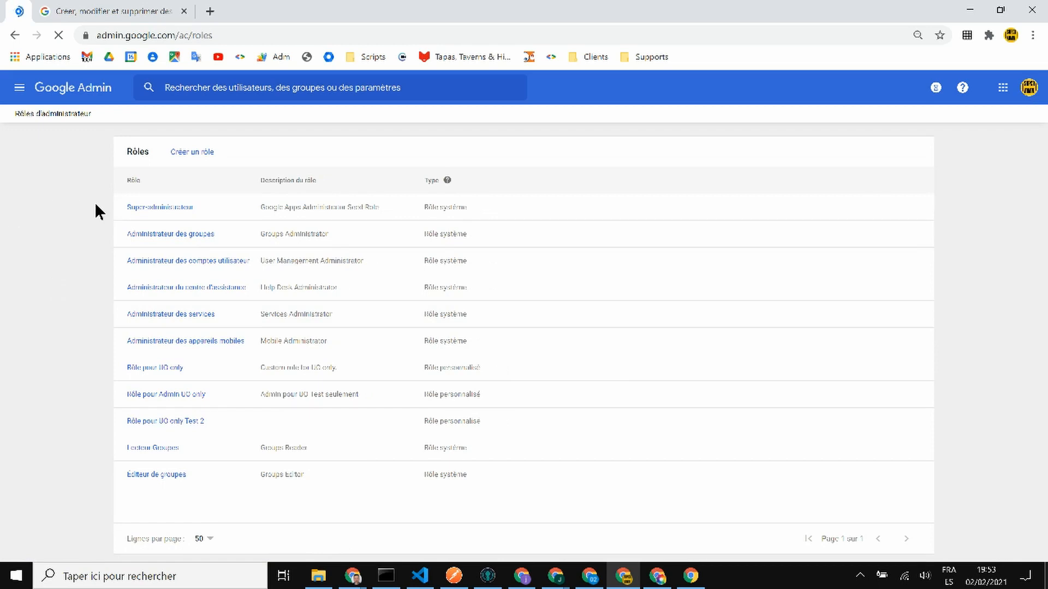
- Create a role named 'Role test' with description 'Accès à différents services'
click(181, 154)
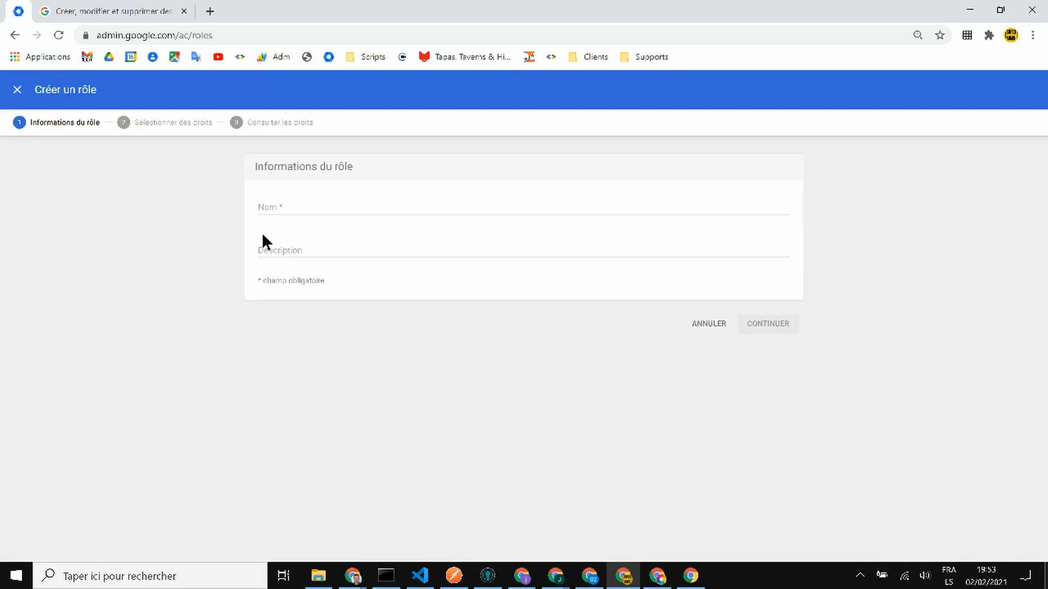
click(295, 209)
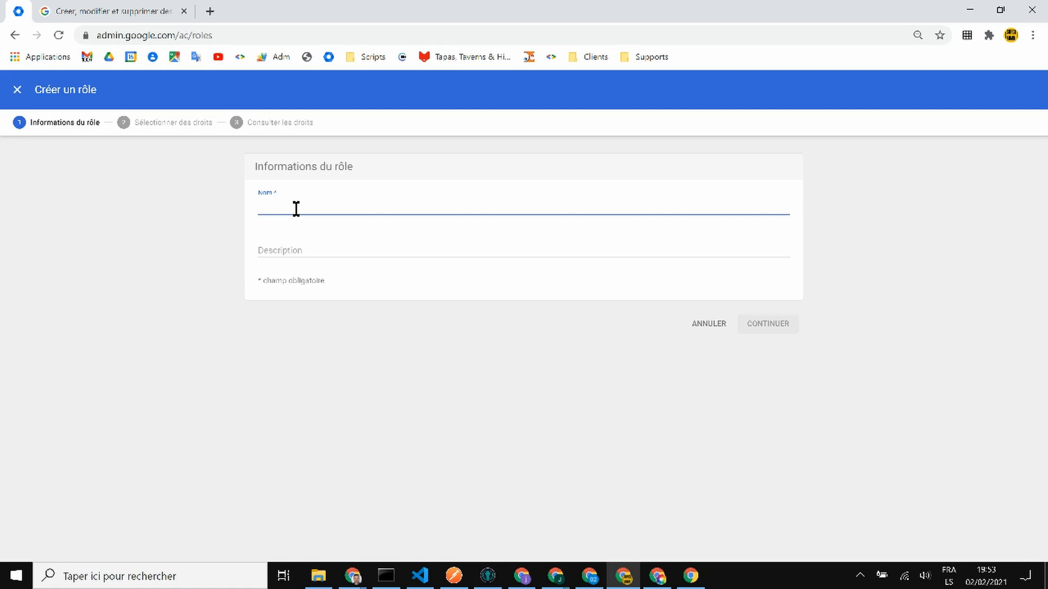
text(Role test)
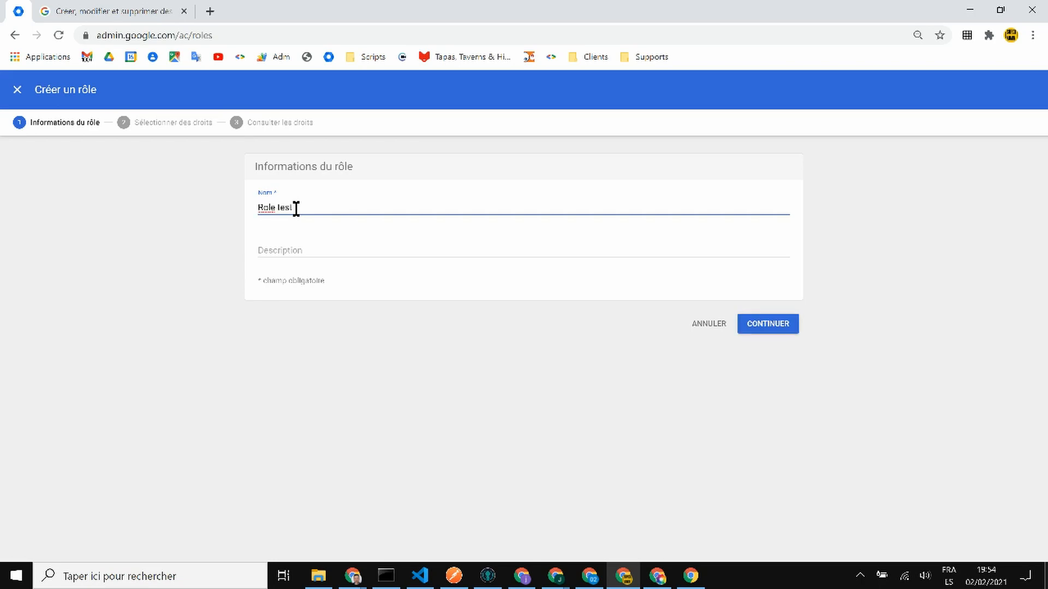
click(427, 247)
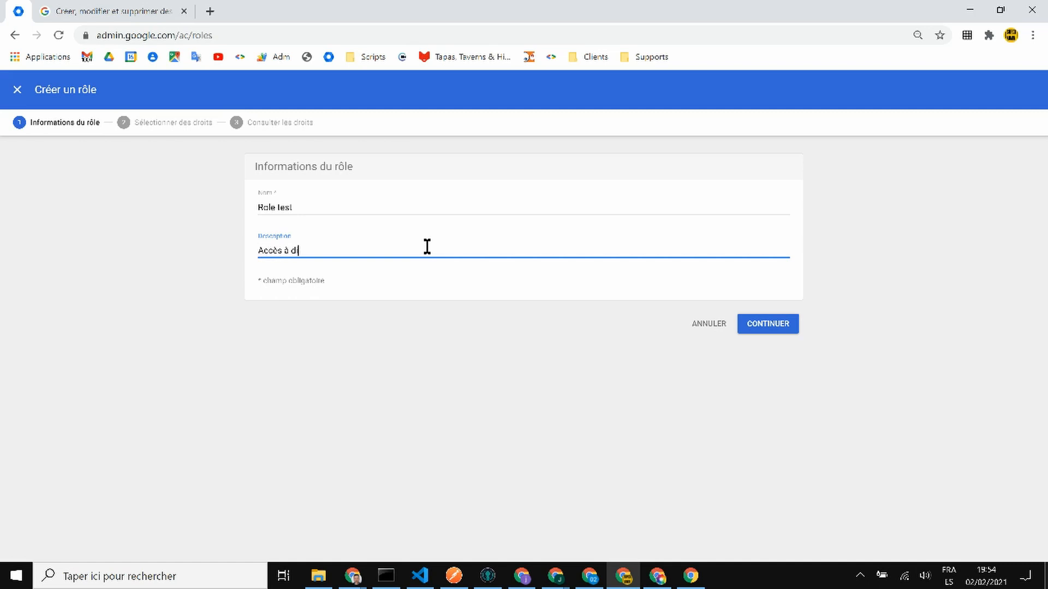
text(Accès à différents services)
- Continue to privilege selection and grant all Unités organisationnelles rights
click(789, 327)
scroll(551, 306, down, 4)
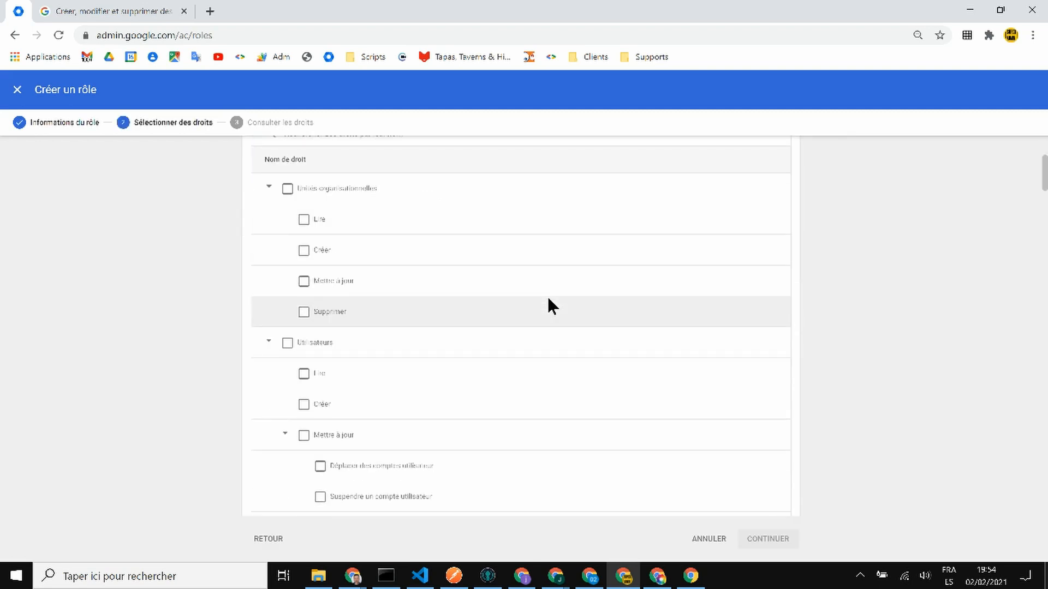
scroll(548, 297, up, 4)
scroll(548, 298, down, 2)
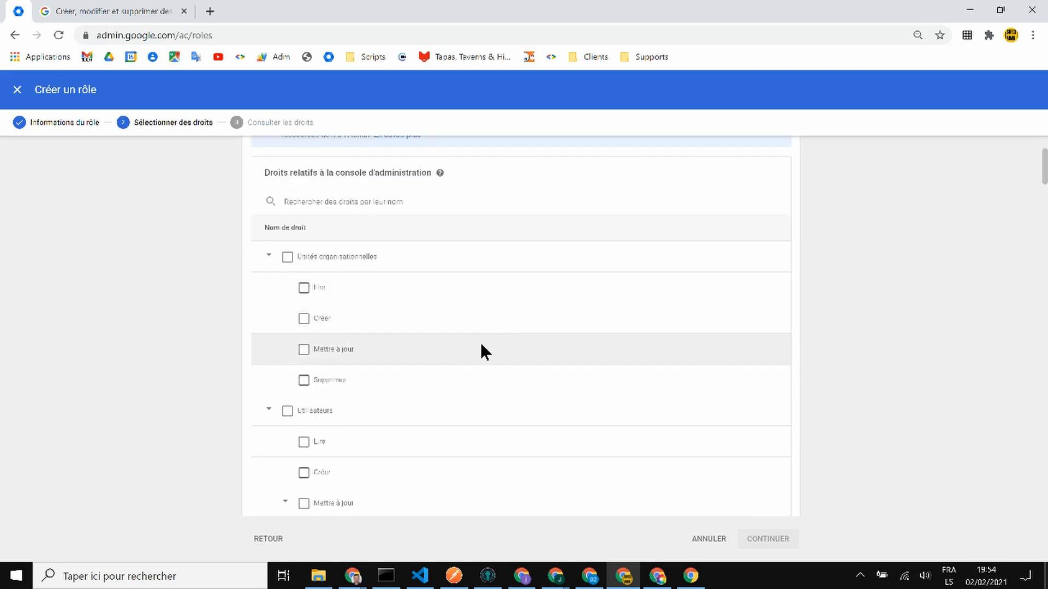
click(285, 258)
scroll(583, 275, down, 1)
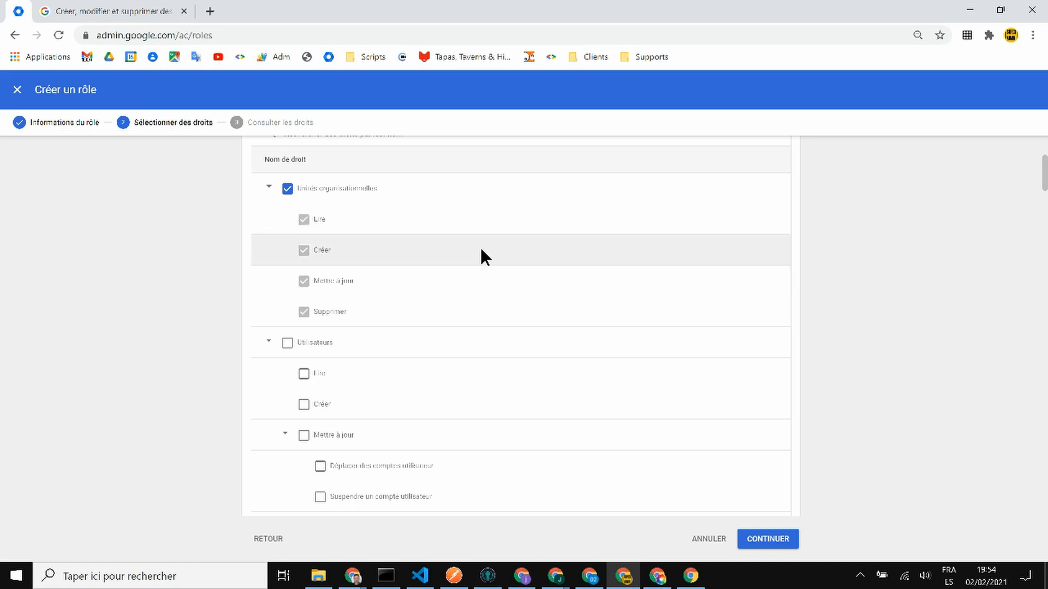
scroll(483, 254, down, 1)
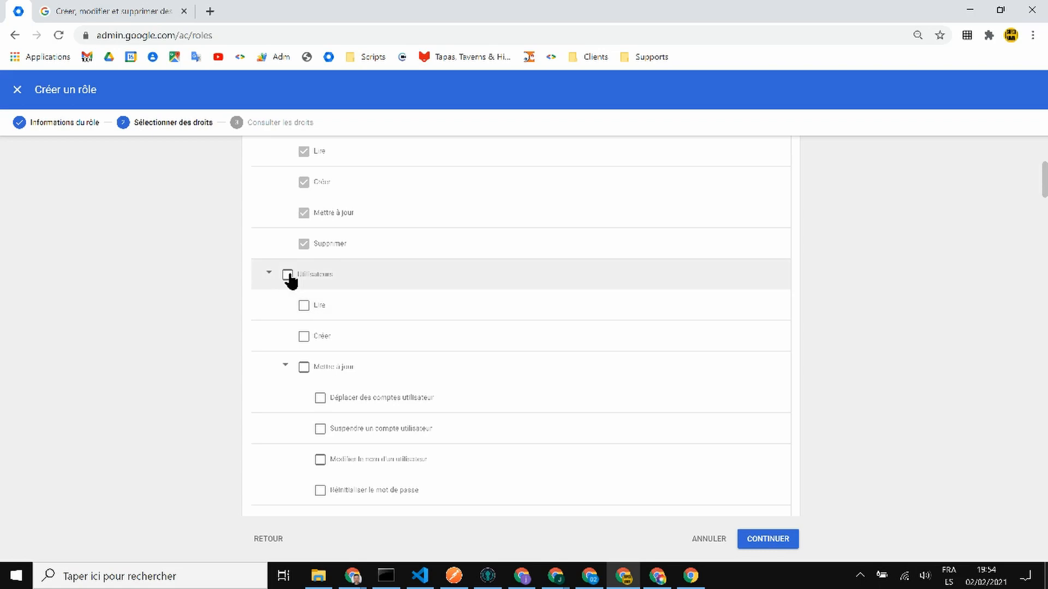
scroll(427, 295, down, 1)
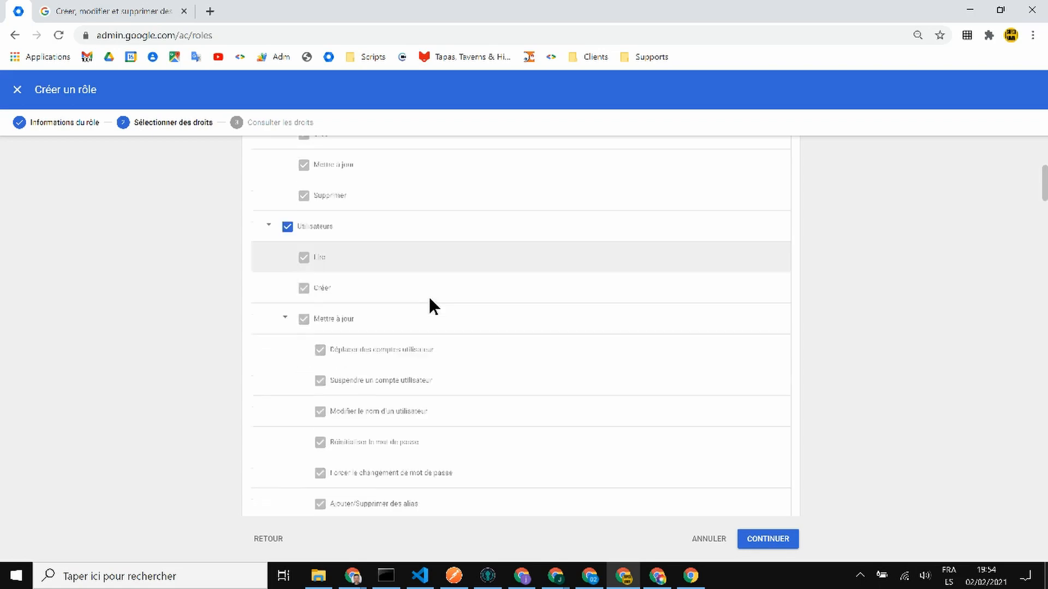
- Restrict Utilisateurs rights to Lire and Créer, leaving Supprimer unchecked
click(286, 207)
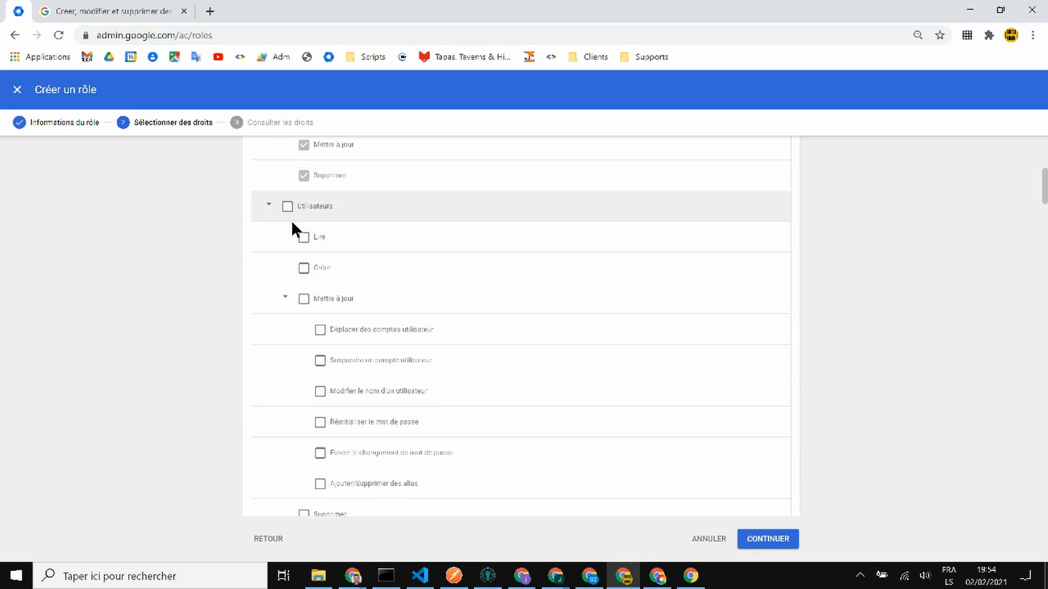
click(288, 208)
scroll(300, 257, down, 1)
scroll(299, 251, down, 4)
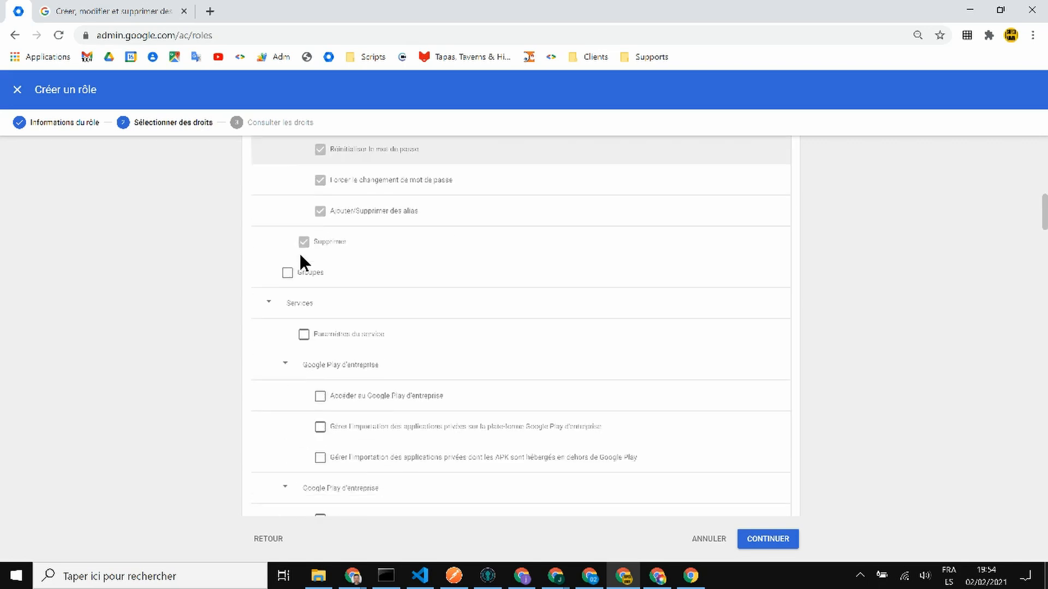
scroll(299, 251, up, 5)
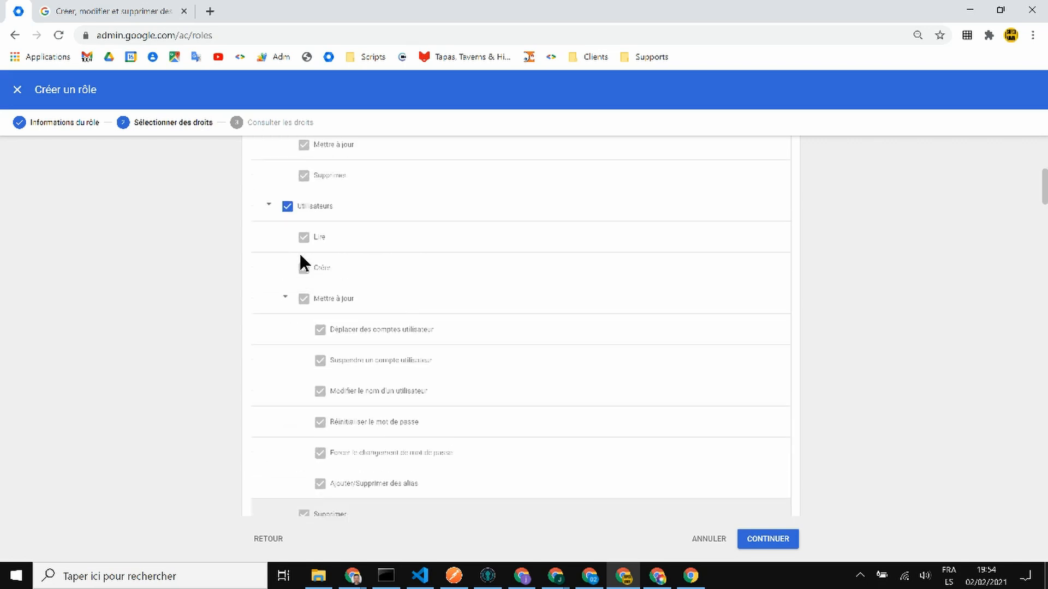
click(289, 210)
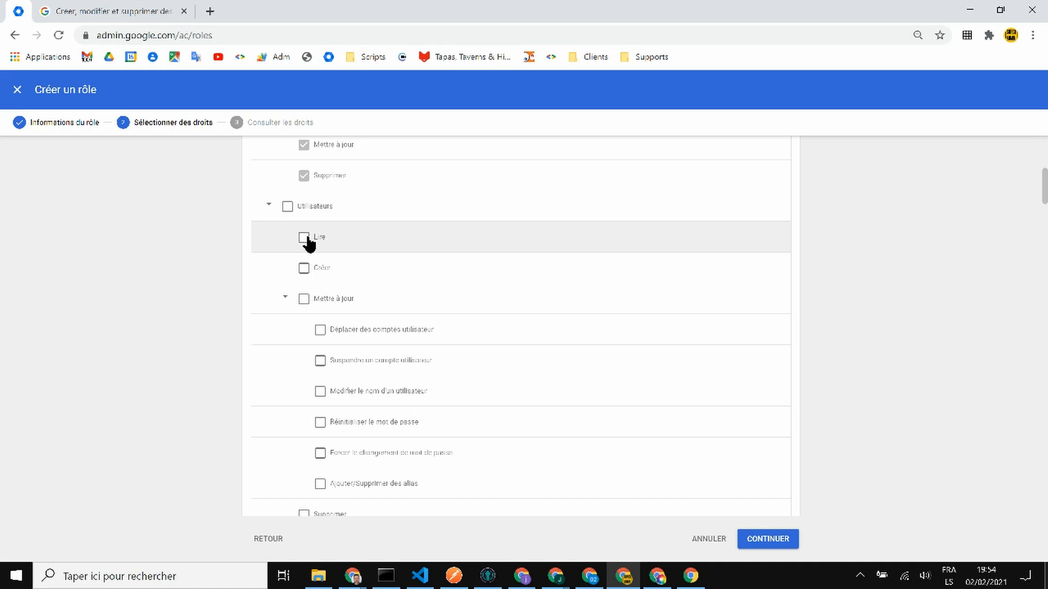
click(305, 238)
click(303, 268)
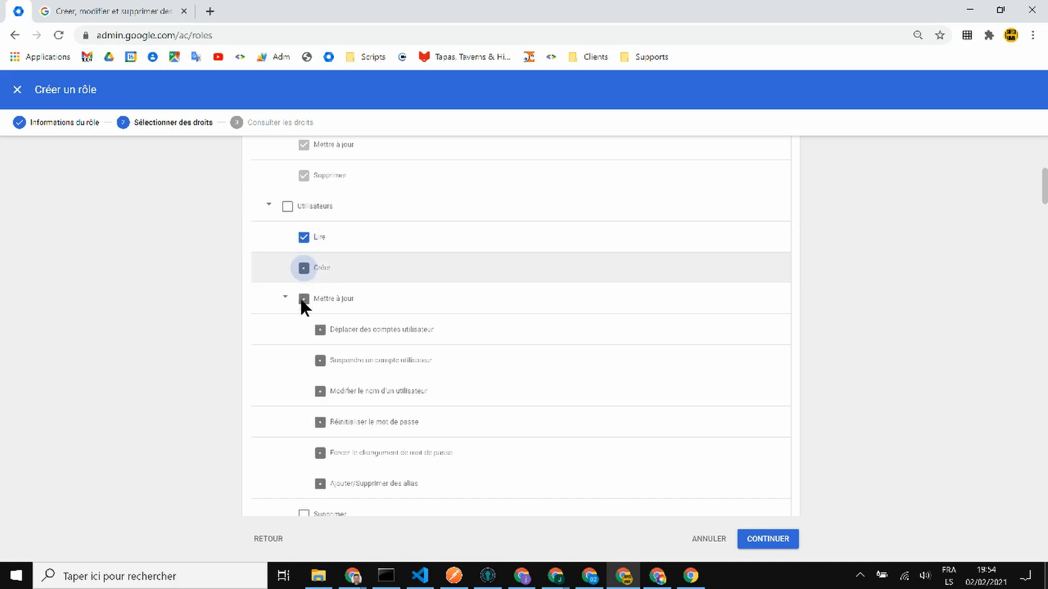
scroll(304, 297, down, 3)
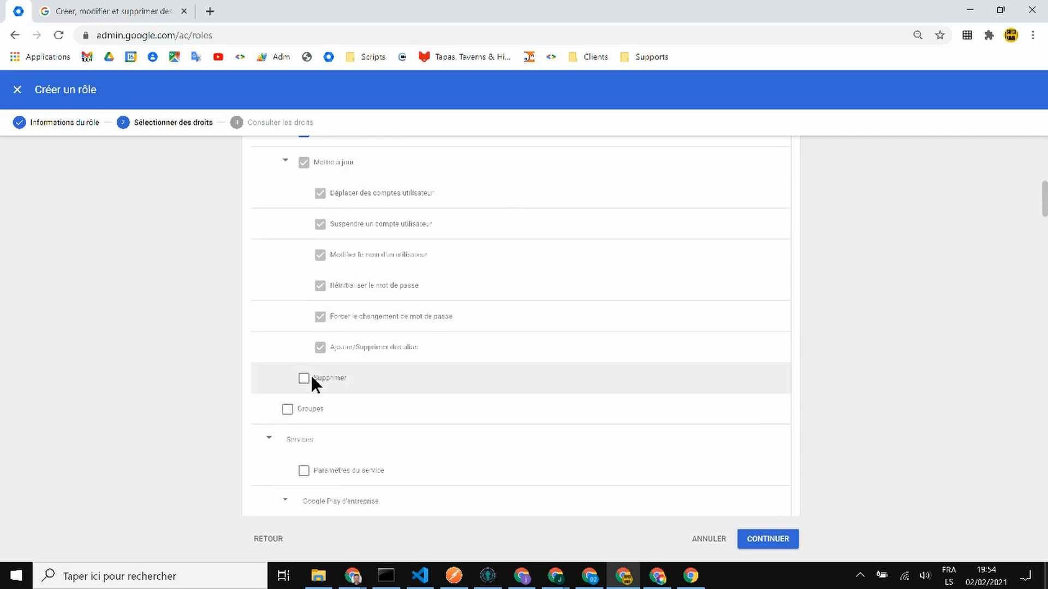
scroll(398, 329, up, 3)
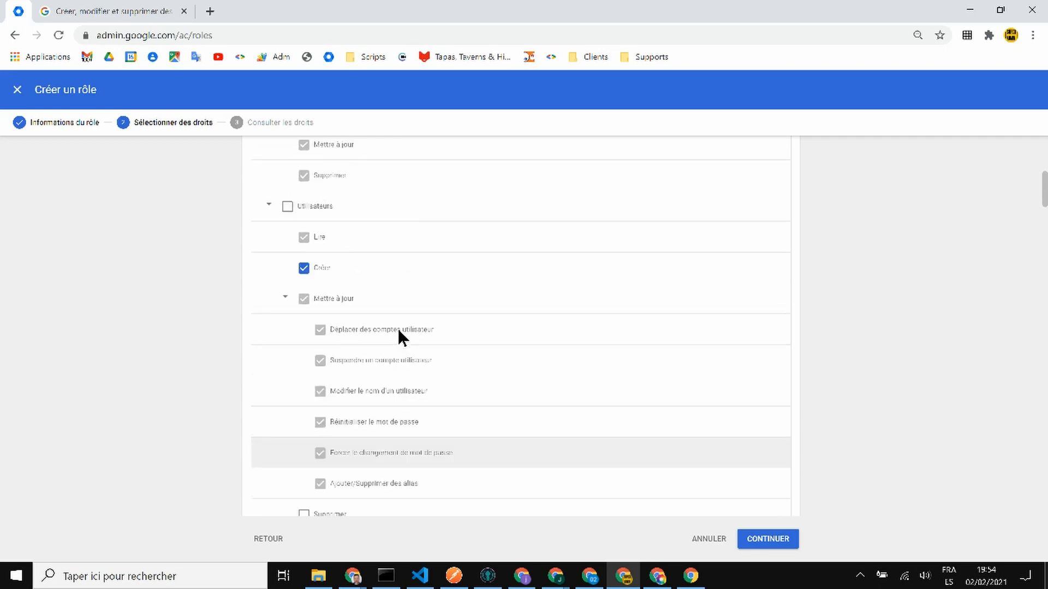
scroll(398, 329, down, 3)
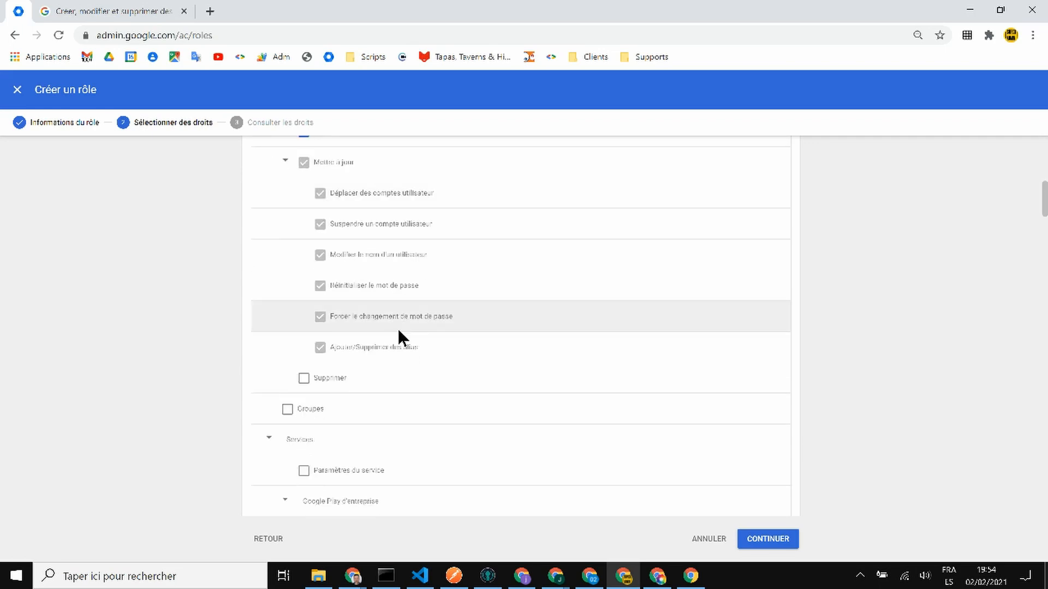
scroll(397, 329, down, 2)
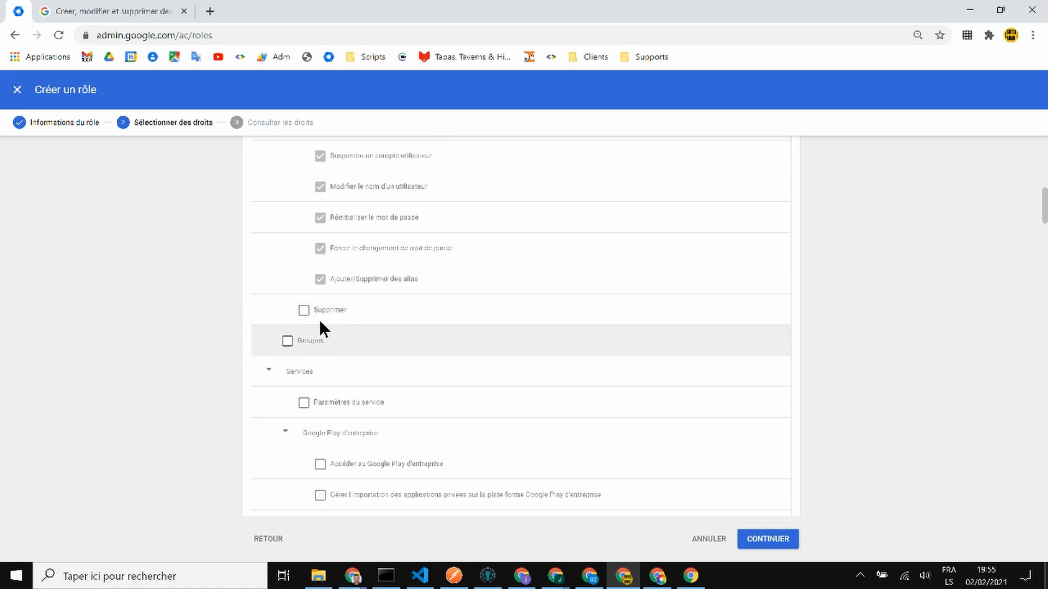
- Grant the Groupes right to Role test
click(287, 342)
scroll(447, 344, down, 2)
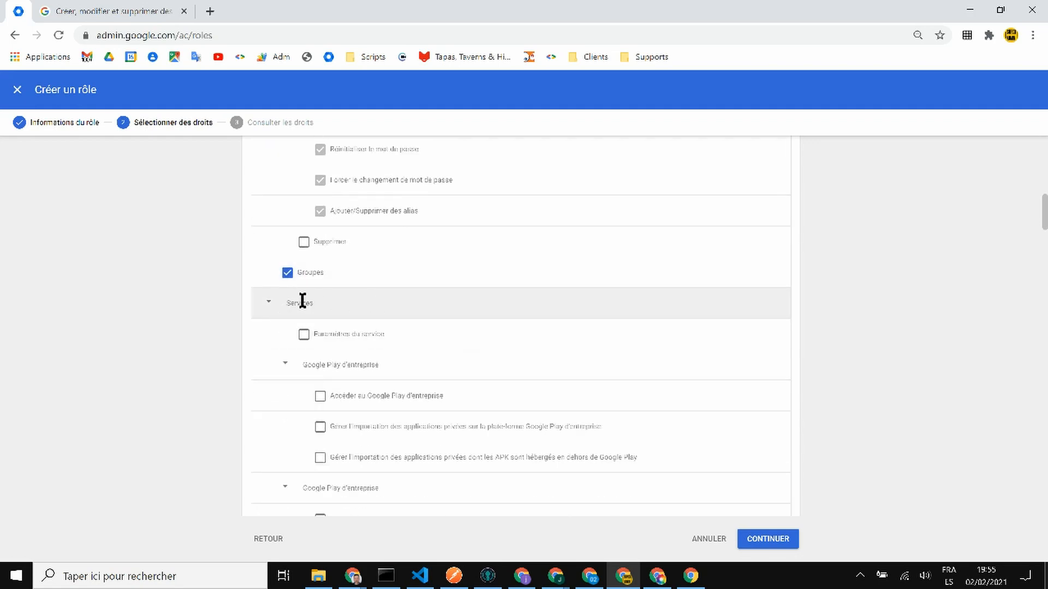
scroll(302, 301, down, 4)
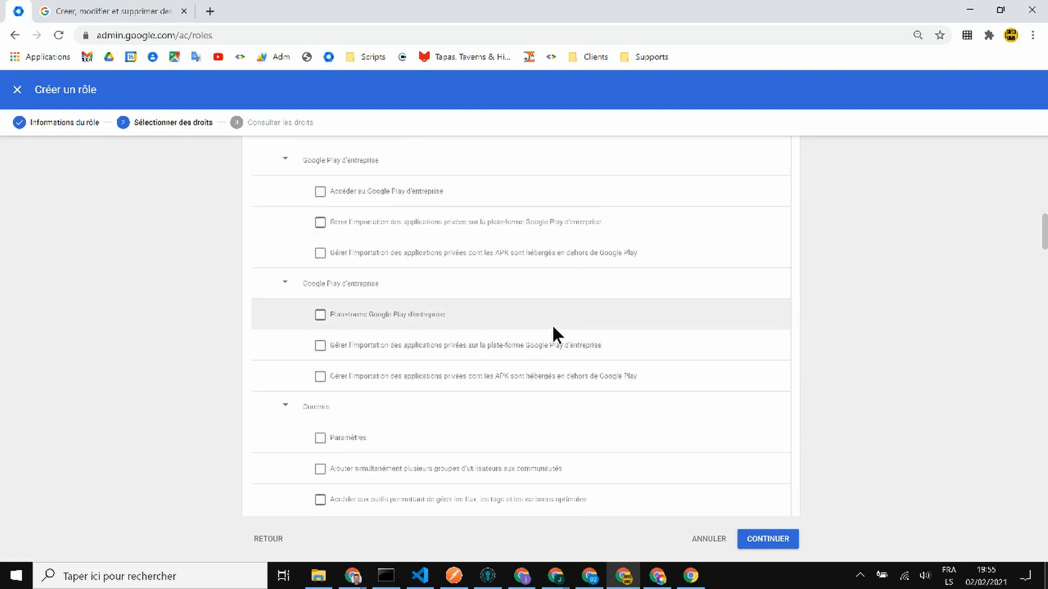
scroll(552, 328, down, 5)
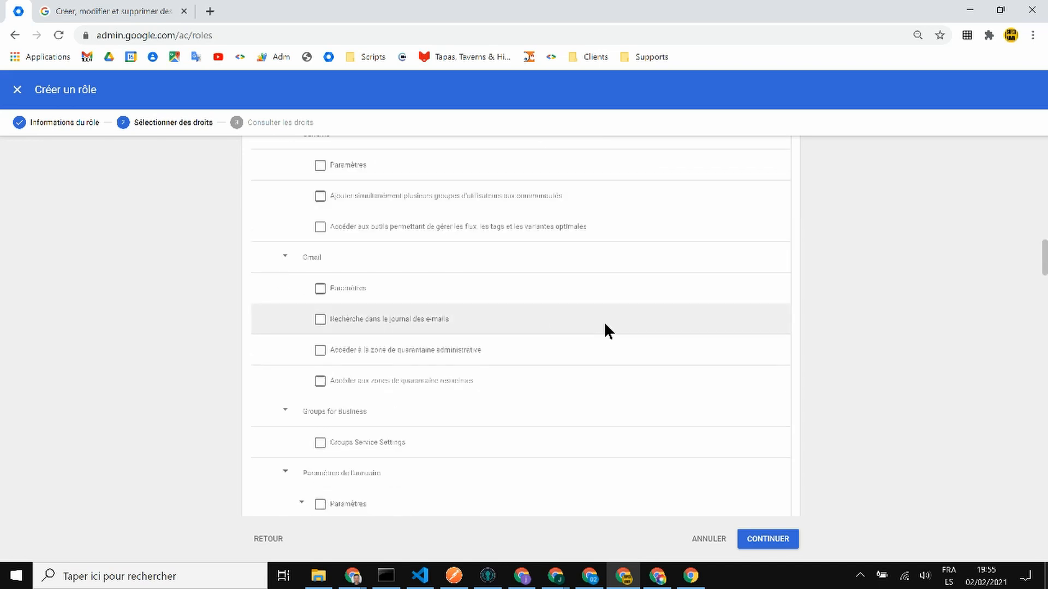
- Grant the Gmail Paramètres right, leaving the e-mail log and quarantine rights unticked after testing them
click(320, 322)
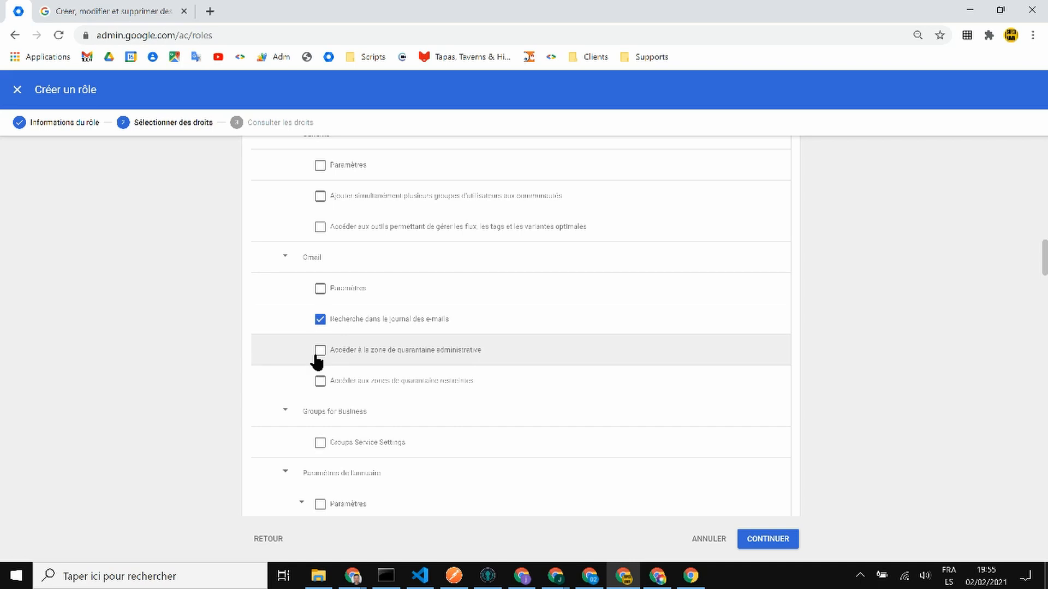
click(319, 352)
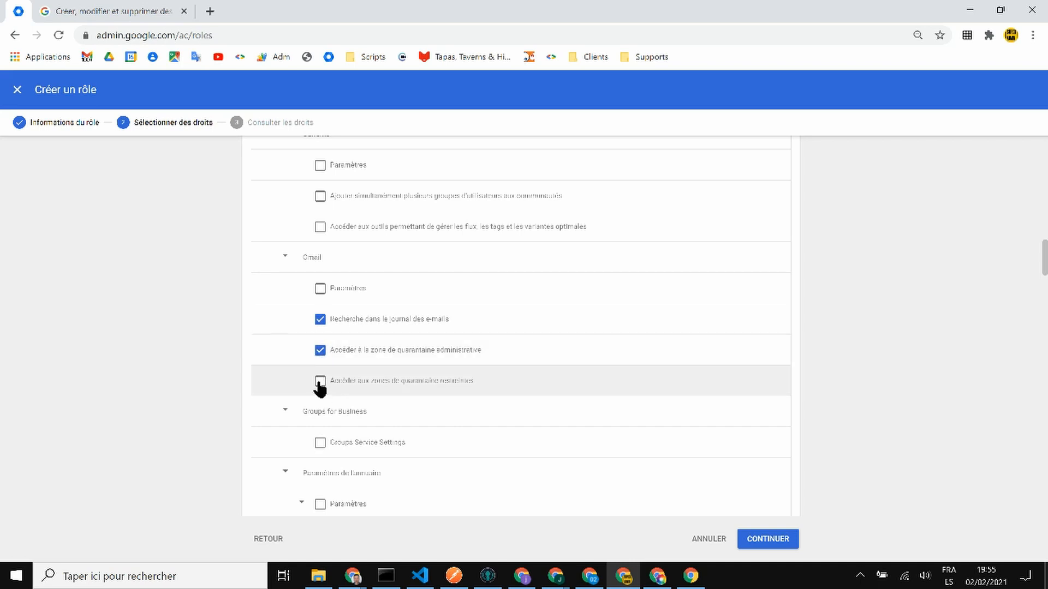
click(320, 382)
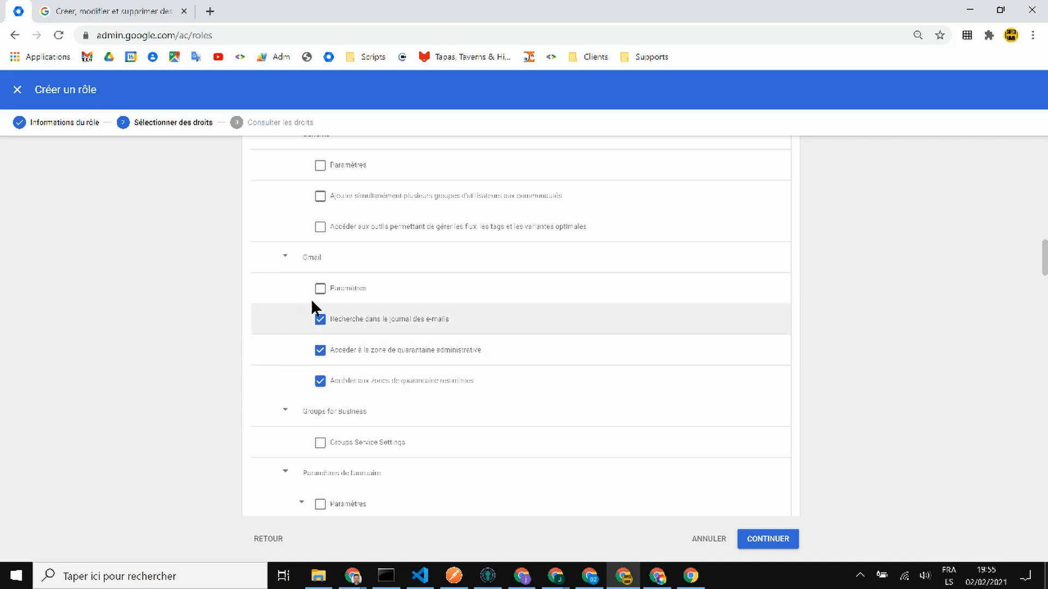
click(320, 320)
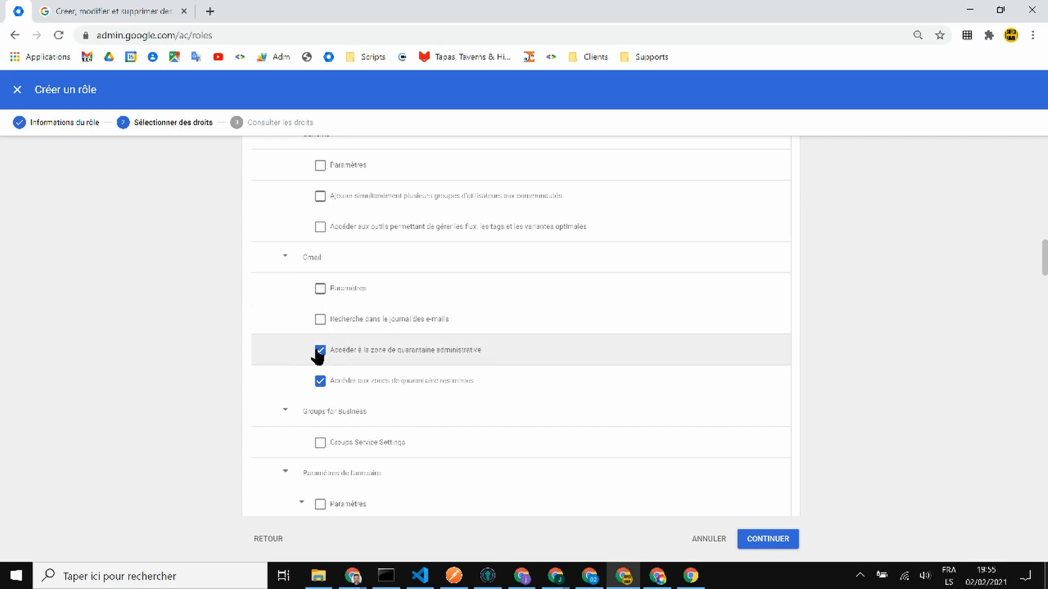
click(320, 351)
click(319, 380)
click(320, 289)
- Grant the Assistance and Gestion de la sécurité utilisateur rights, reaching 38 selected rights
scroll(496, 296, down, 1)
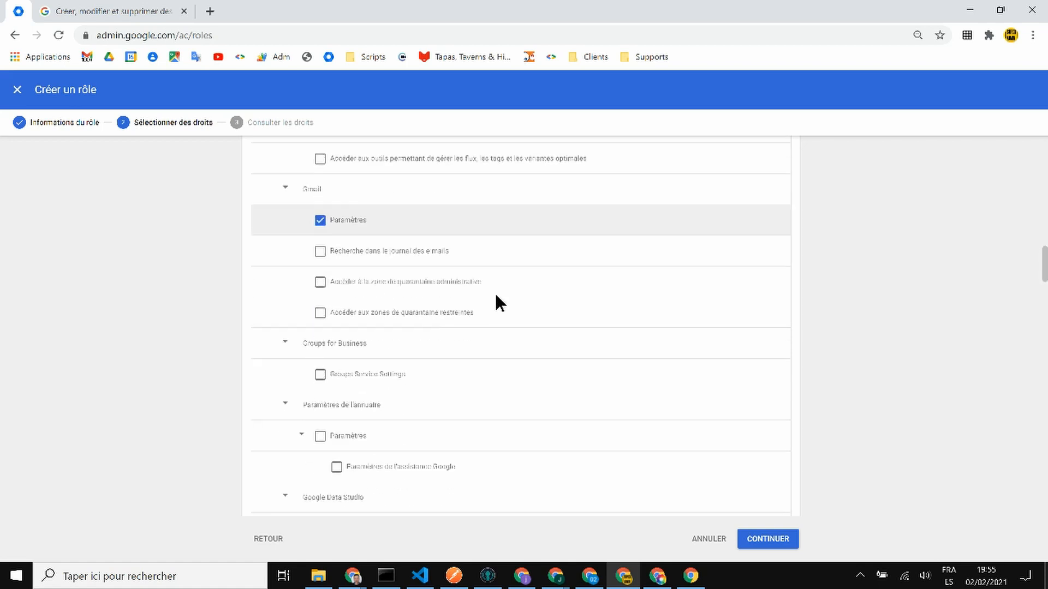
scroll(498, 306, down, 3)
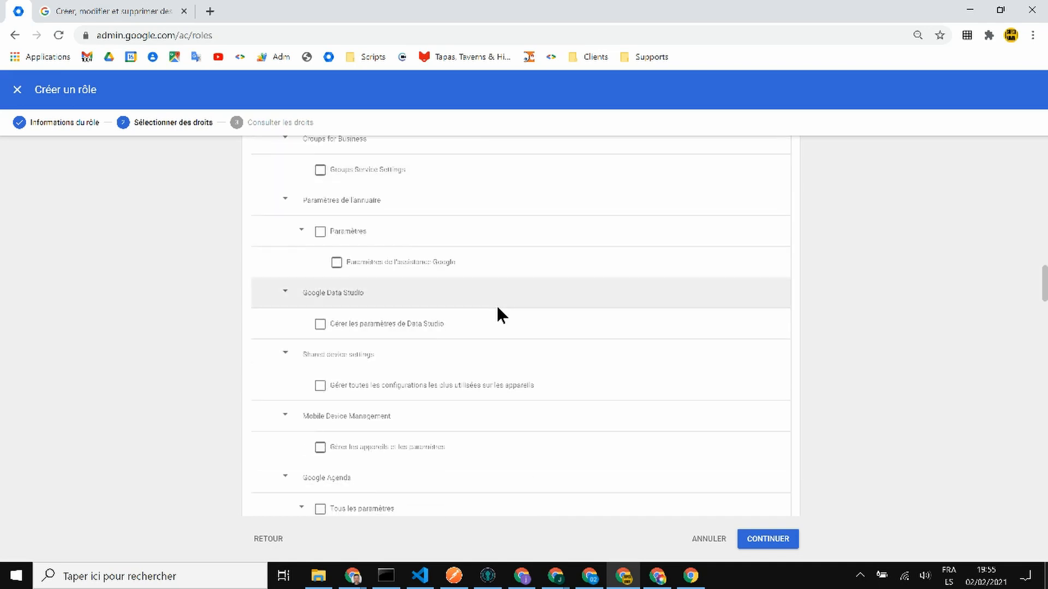
scroll(497, 308, down, 4)
scroll(517, 307, down, 1)
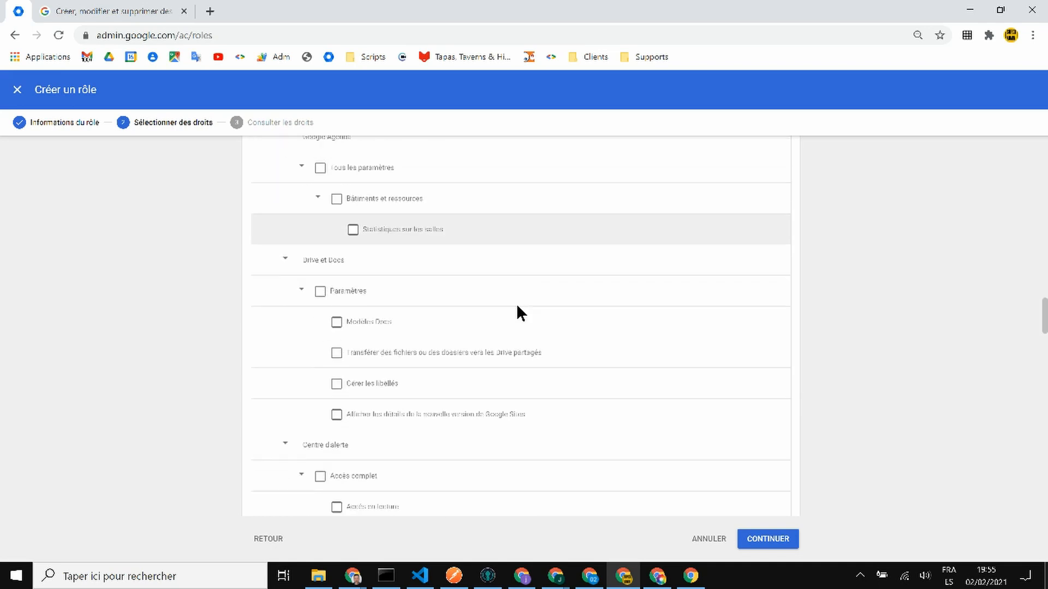
scroll(516, 313, down, 1)
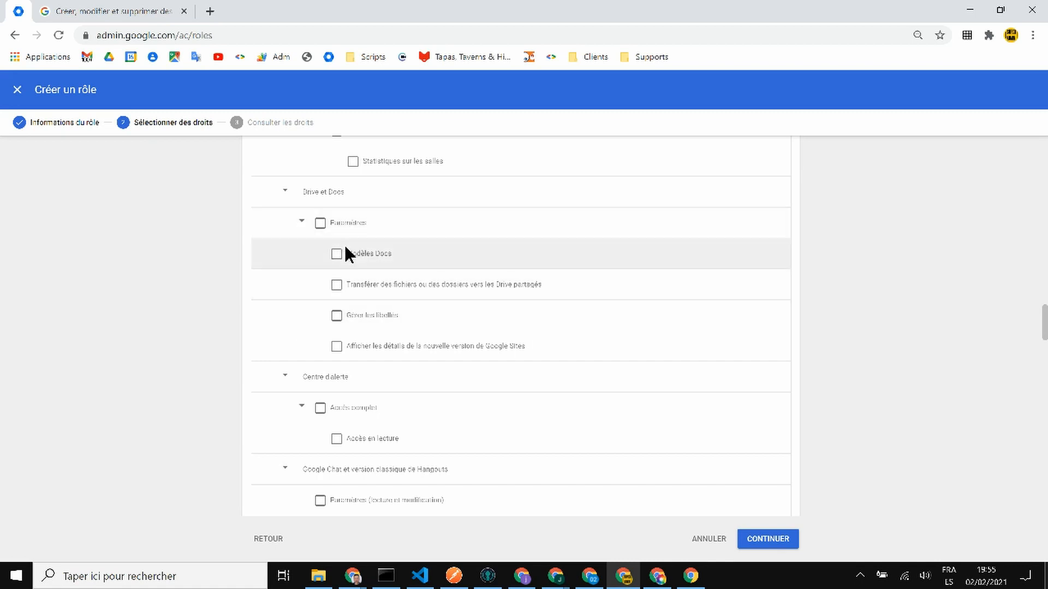
scroll(397, 312, down, 4)
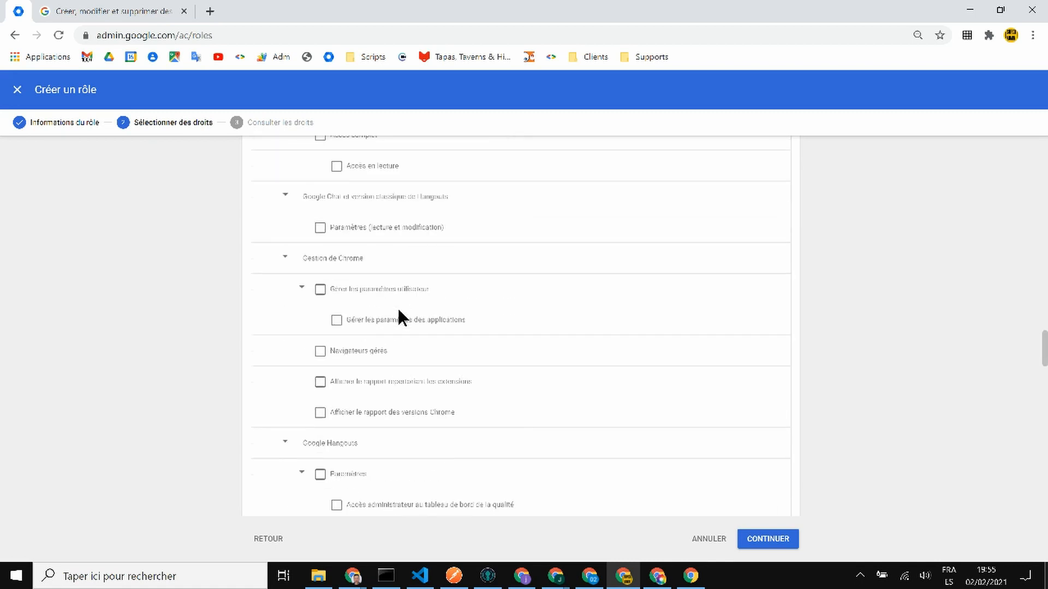
scroll(322, 289, down, 4)
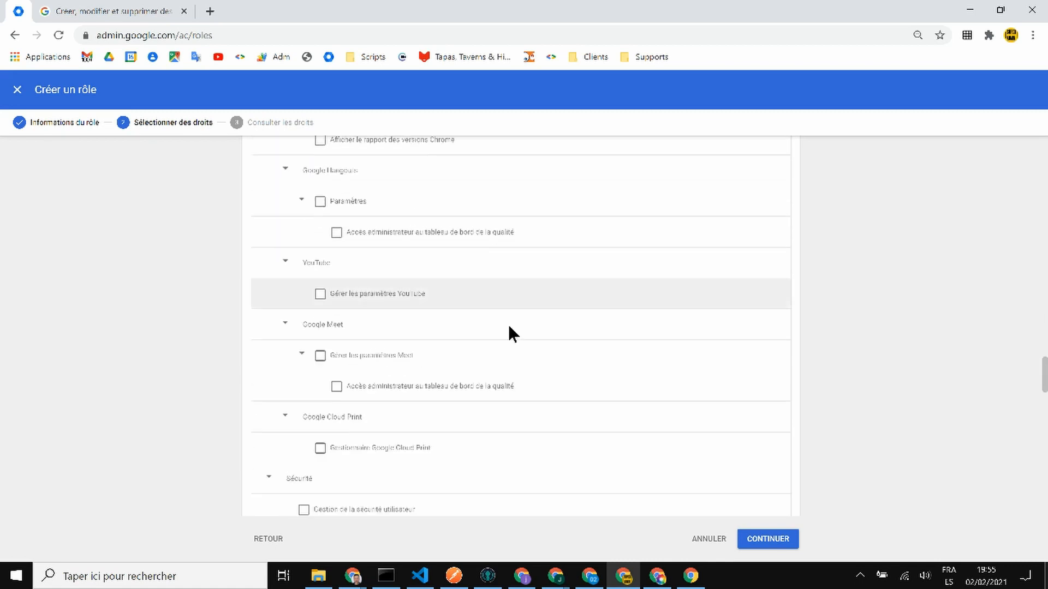
scroll(553, 292, down, 2)
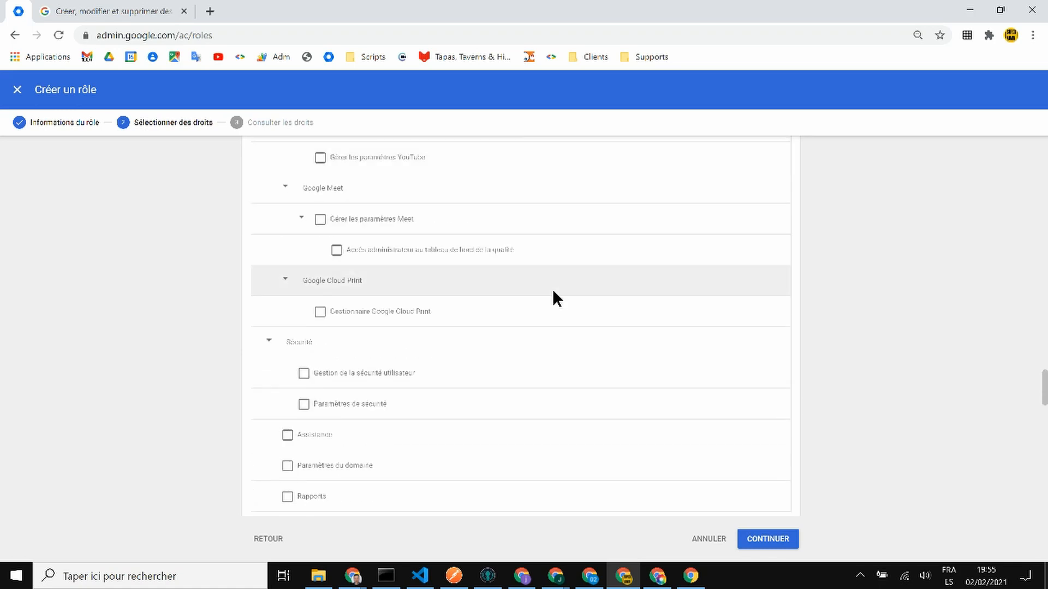
scroll(552, 289, down, 2)
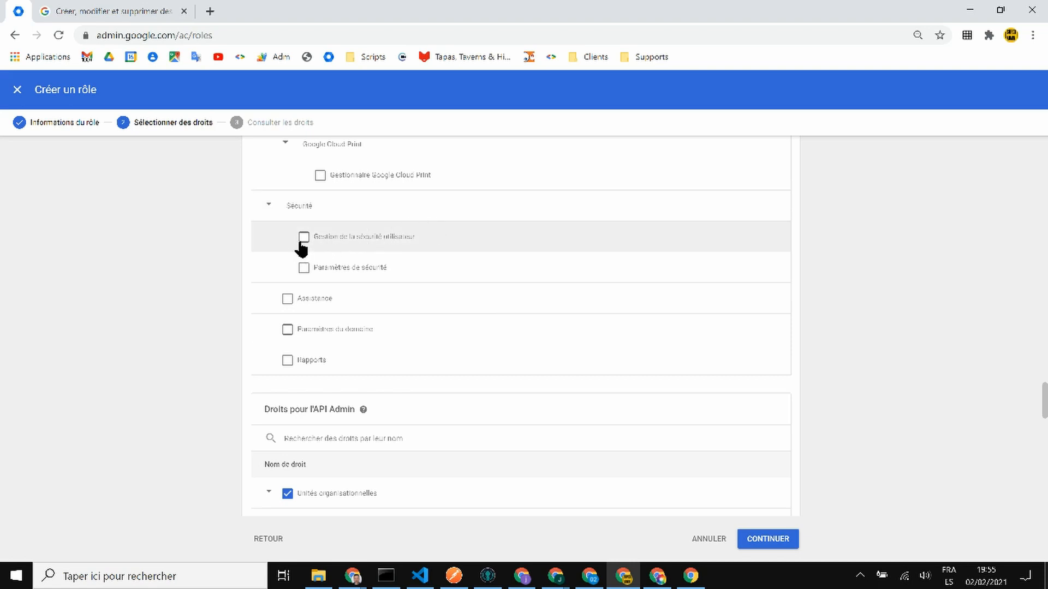
click(288, 301)
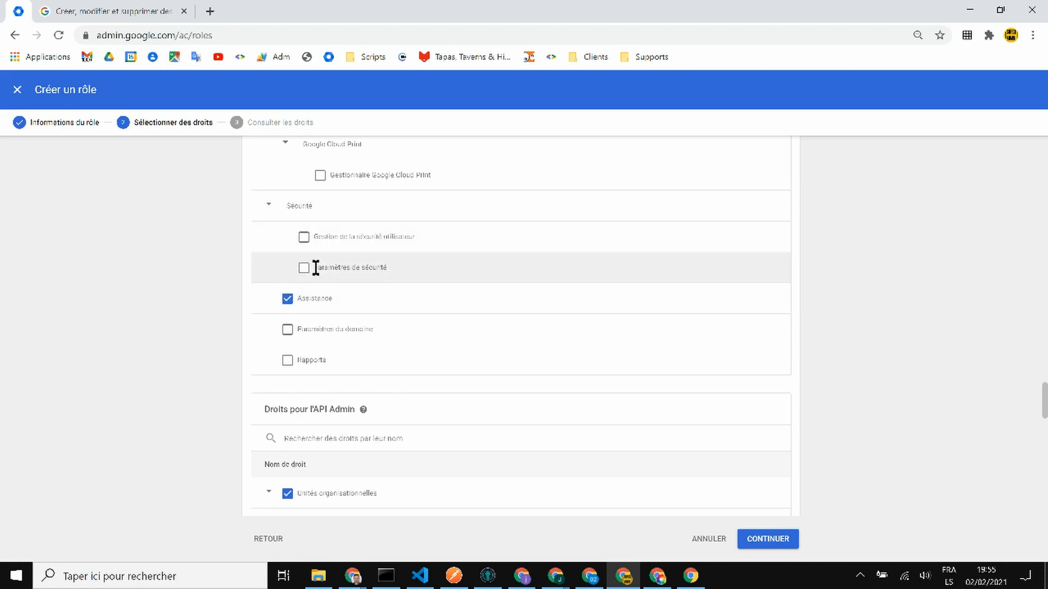
click(304, 238)
scroll(437, 262, down, 15)
scroll(476, 333, down, 10)
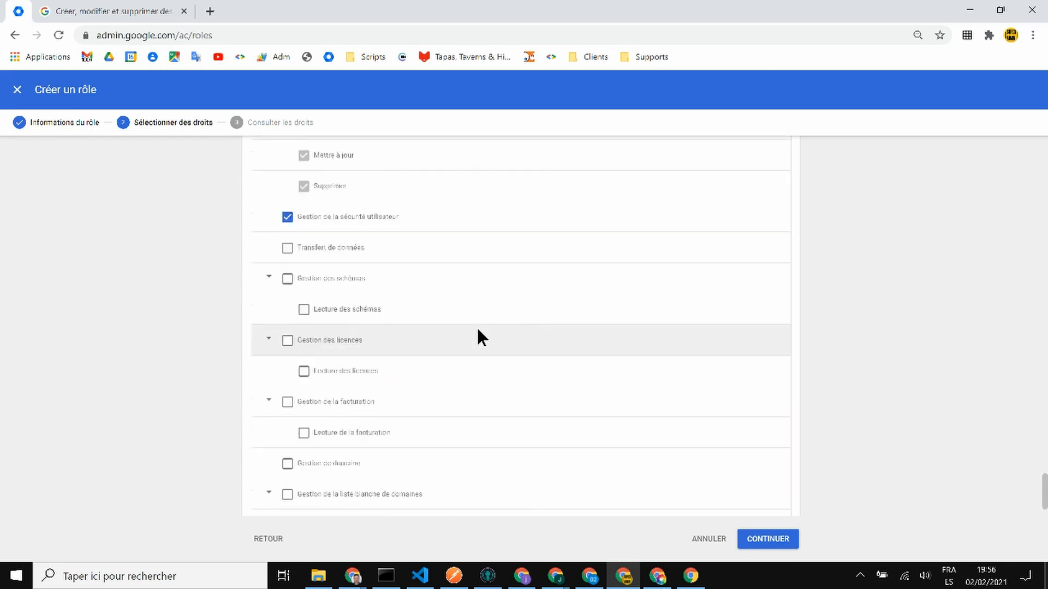
scroll(478, 329, up, 15)
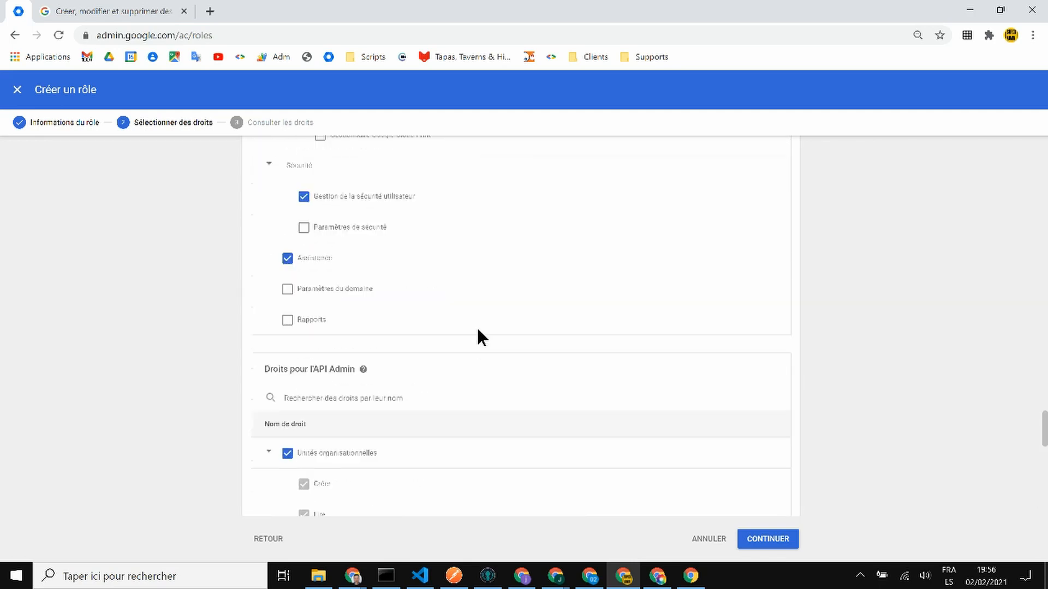
scroll(476, 325, up, 20)
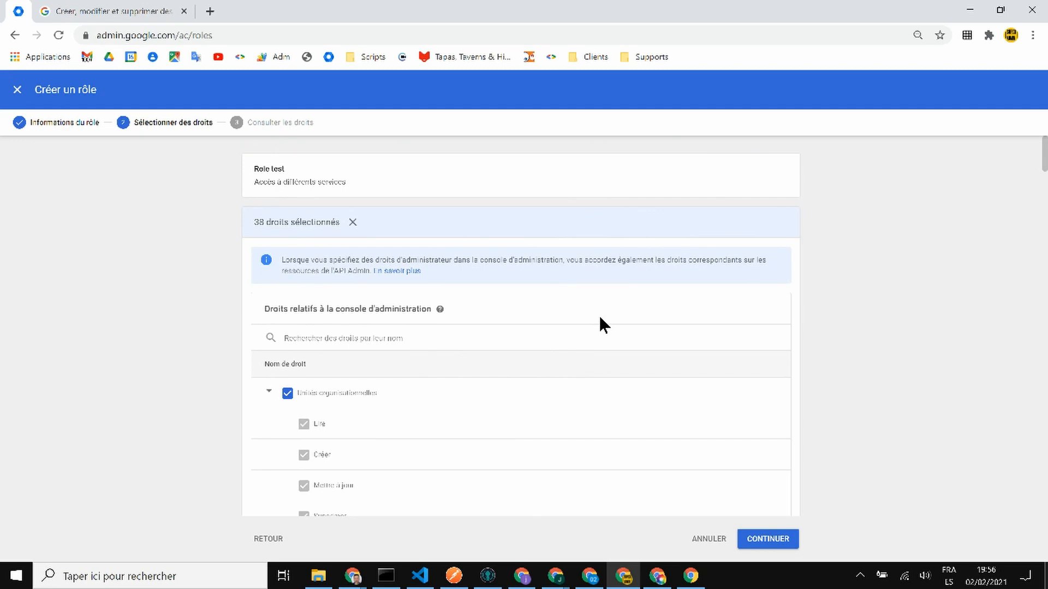
scroll(600, 325, down, 15)
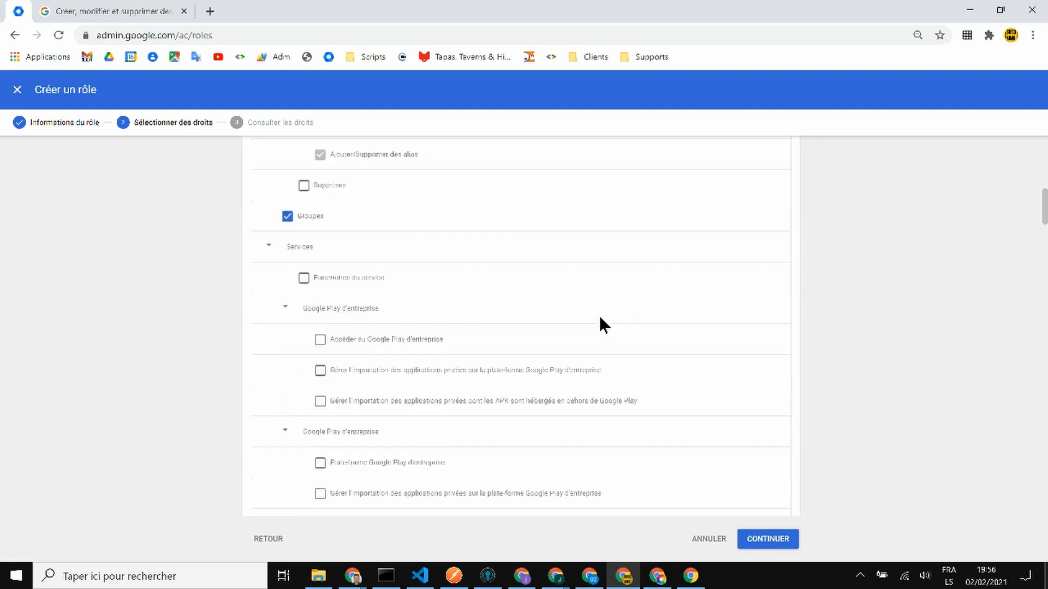
scroll(600, 325, up, 6)
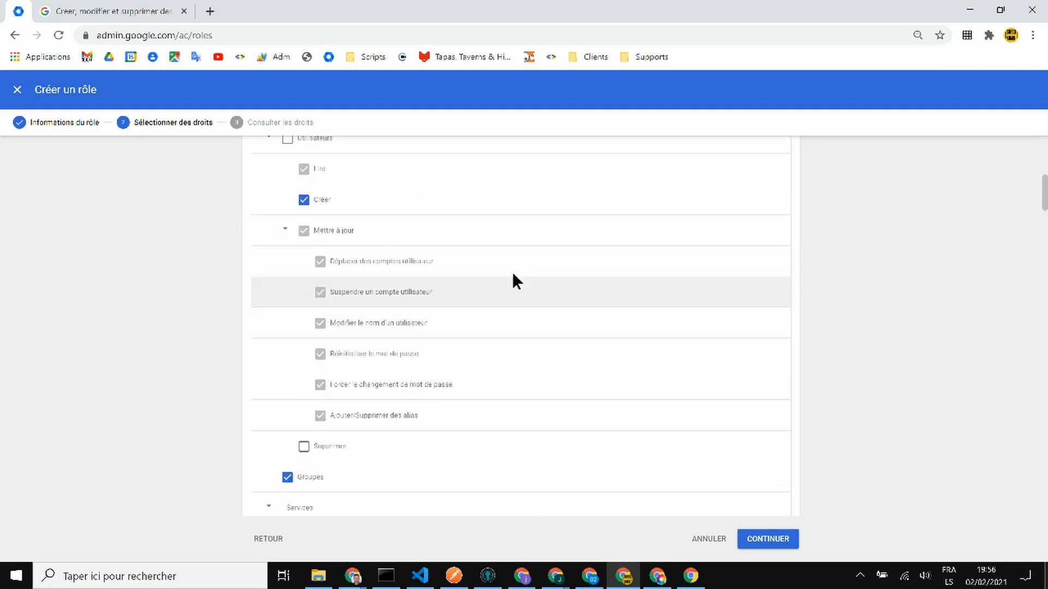
scroll(511, 278, up, 2)
scroll(313, 463, down, 1)
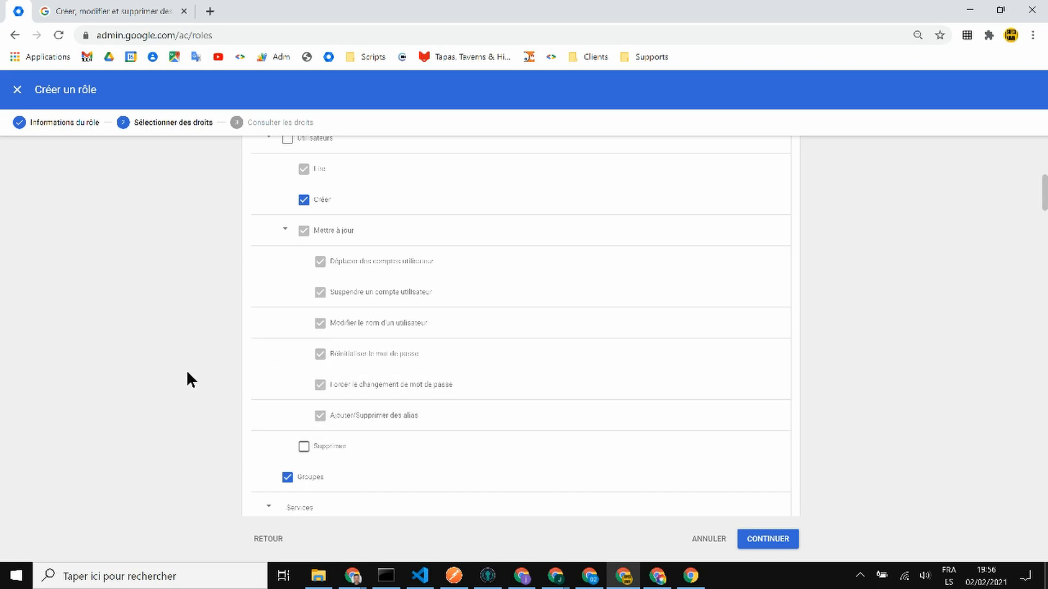
scroll(188, 379, up, 7)
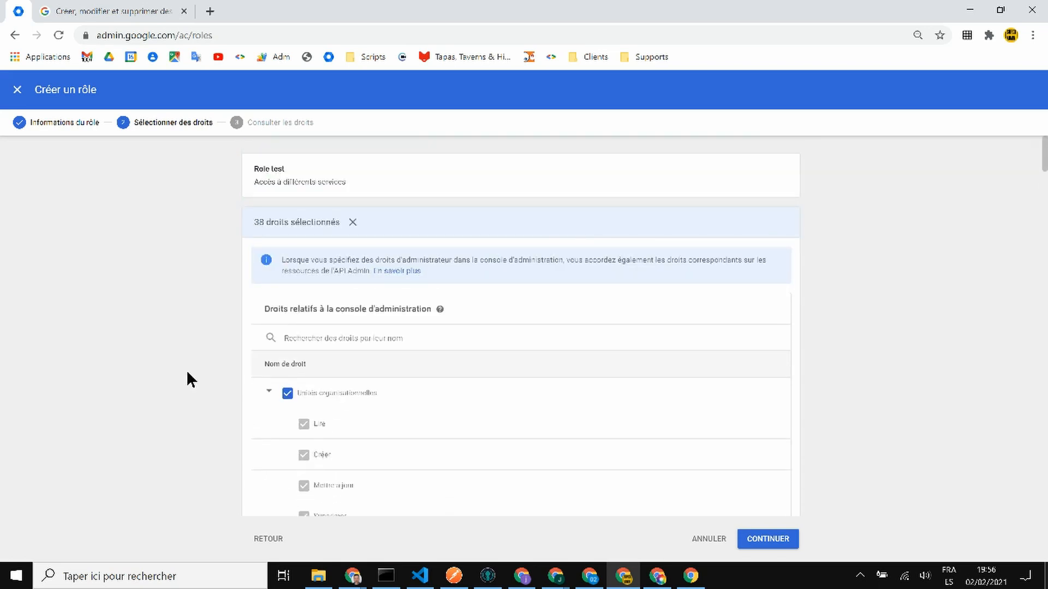